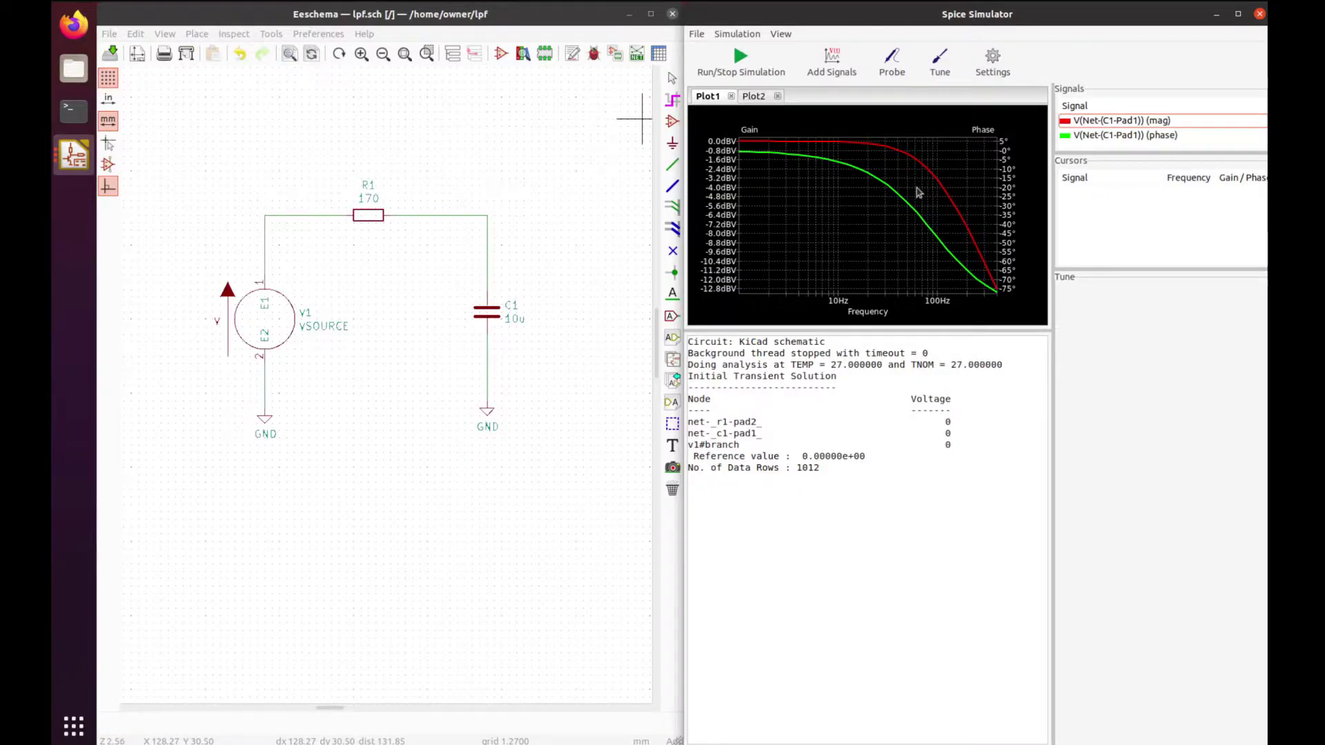
Switch the simulator to the Plot2 tab to show the two nets' transient sine waves
{"action": "left_click", "coordinate": [750, 97]}
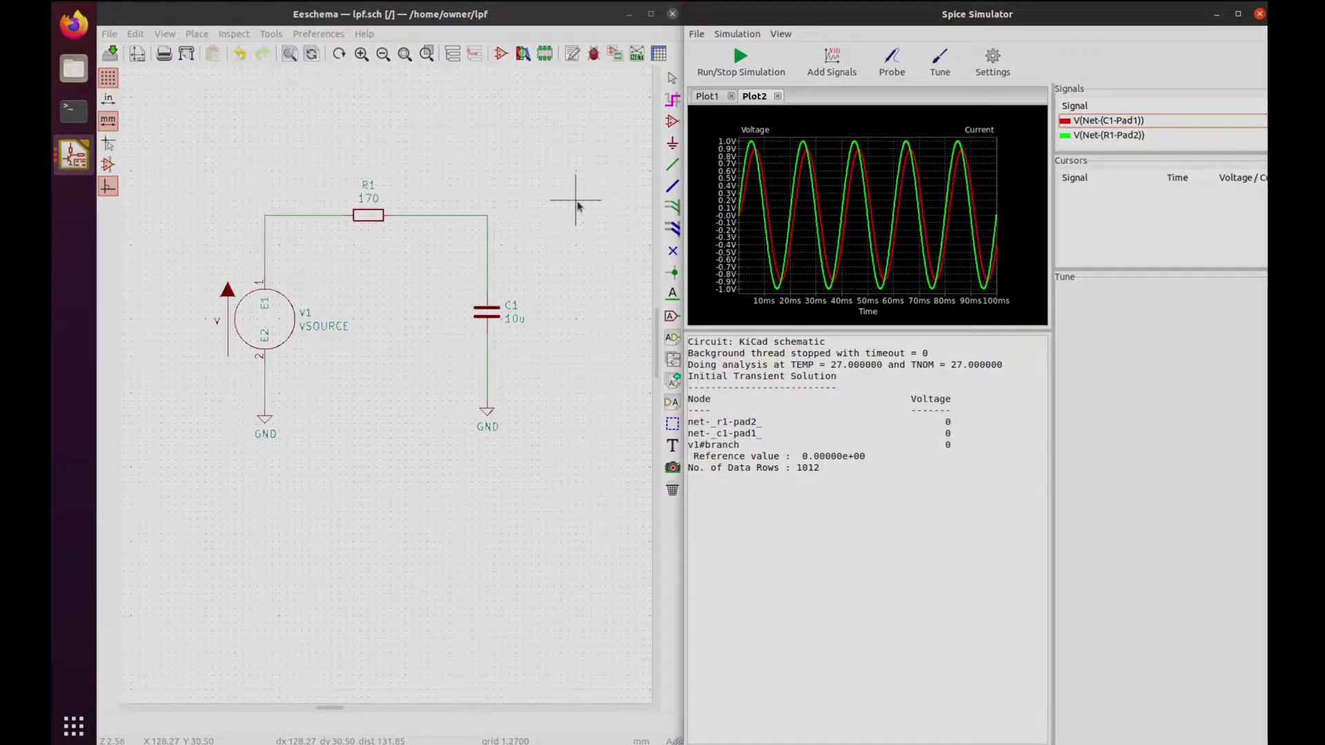
Set the RC calculator's resistor to 1700 and plot output volts on a logarithmic frequency axis
{"action": "scroll", "coordinate": [656, 599], "scroll_direction": "down", "scroll_amount": 10}
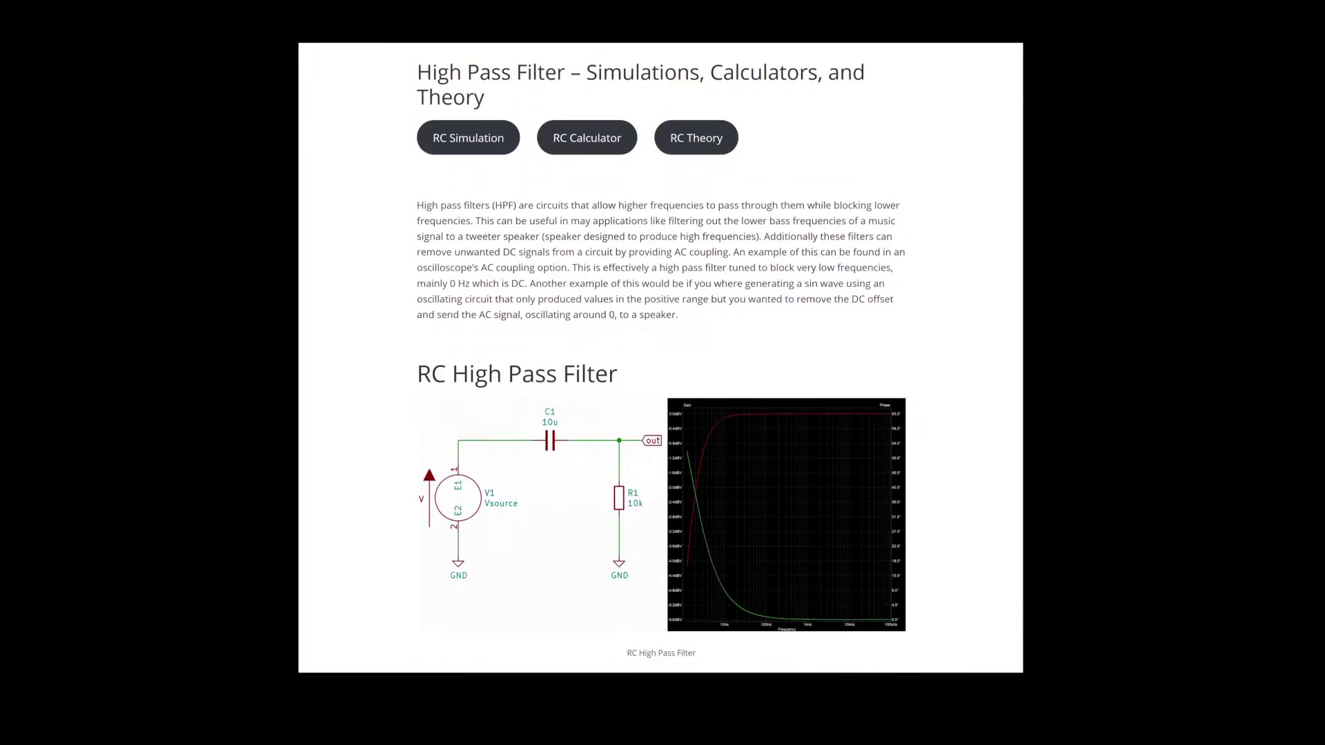
{"action": "scroll", "coordinate": [655, 599], "scroll_direction": "down", "scroll_amount": 9}
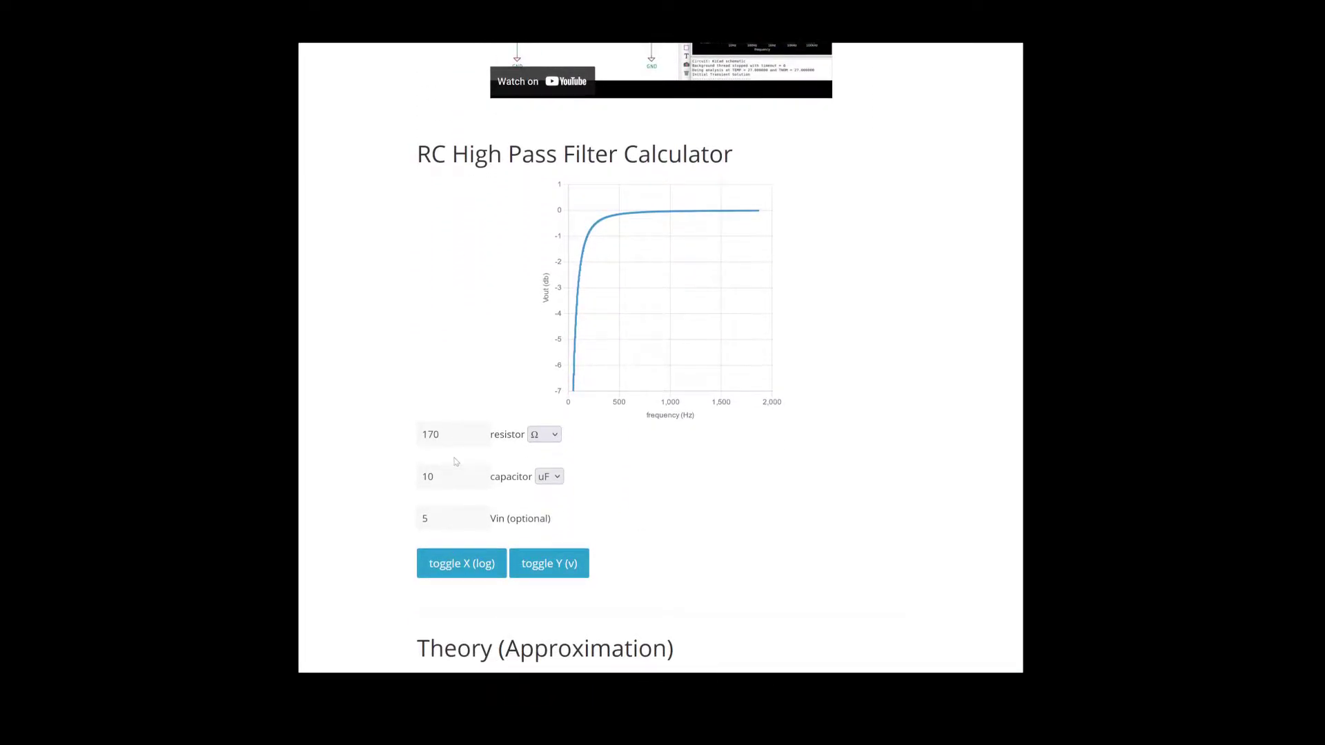
{"action": "left_click", "coordinate": [442, 434]}
{"action": "type", "text": "0"}
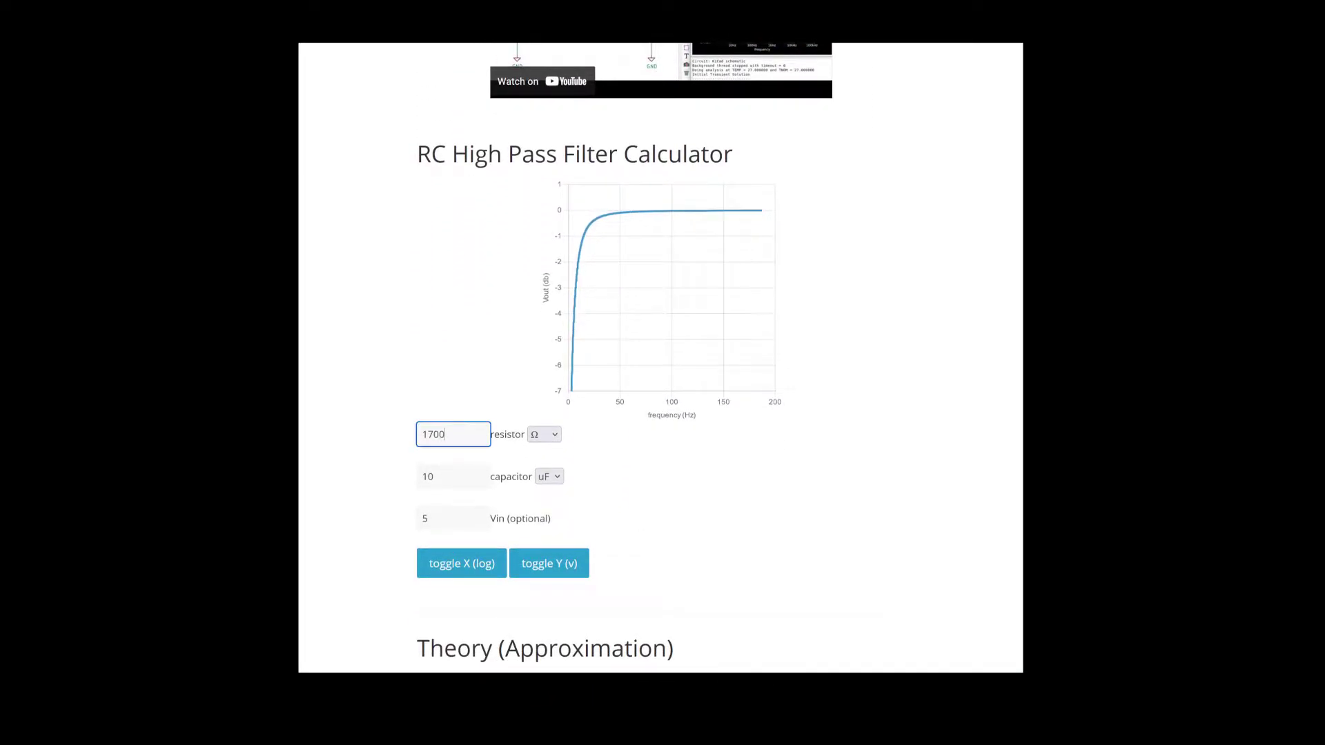
{"action": "left_click", "coordinate": [525, 567]}
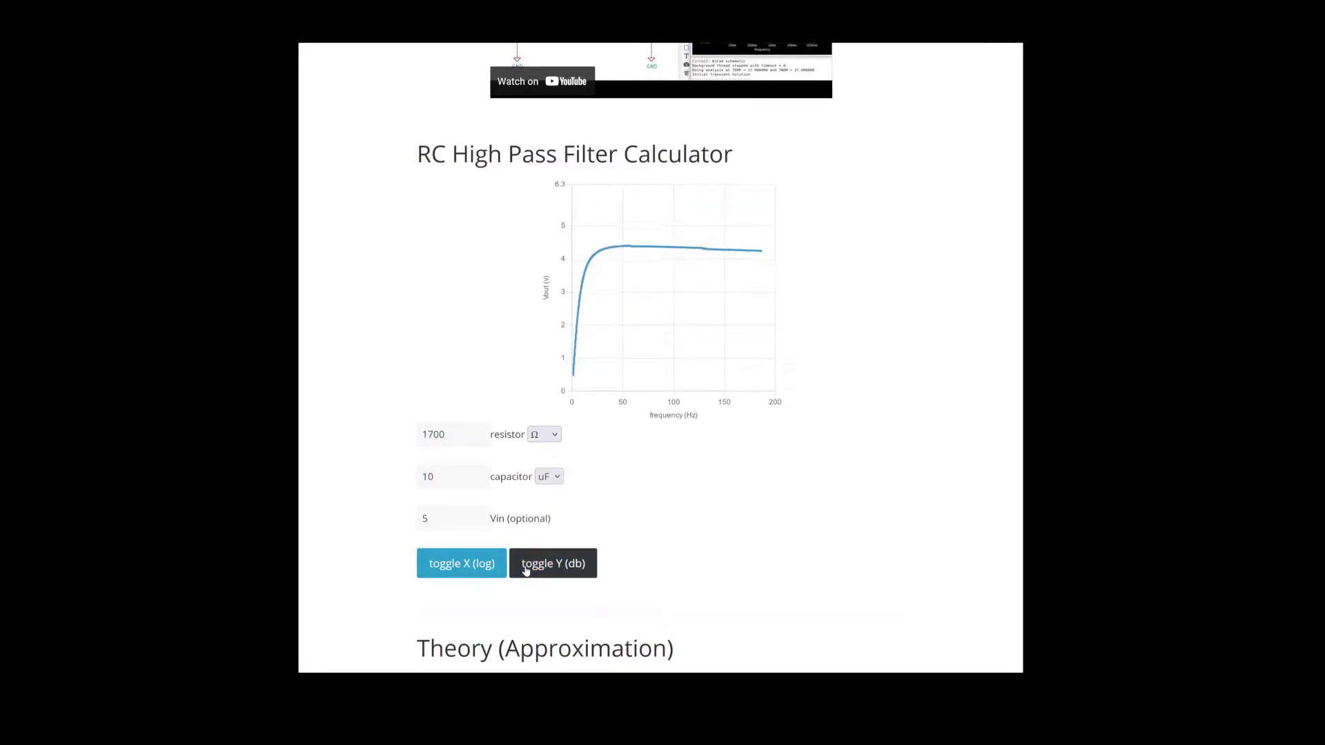
{"action": "left_click", "coordinate": [483, 564]}
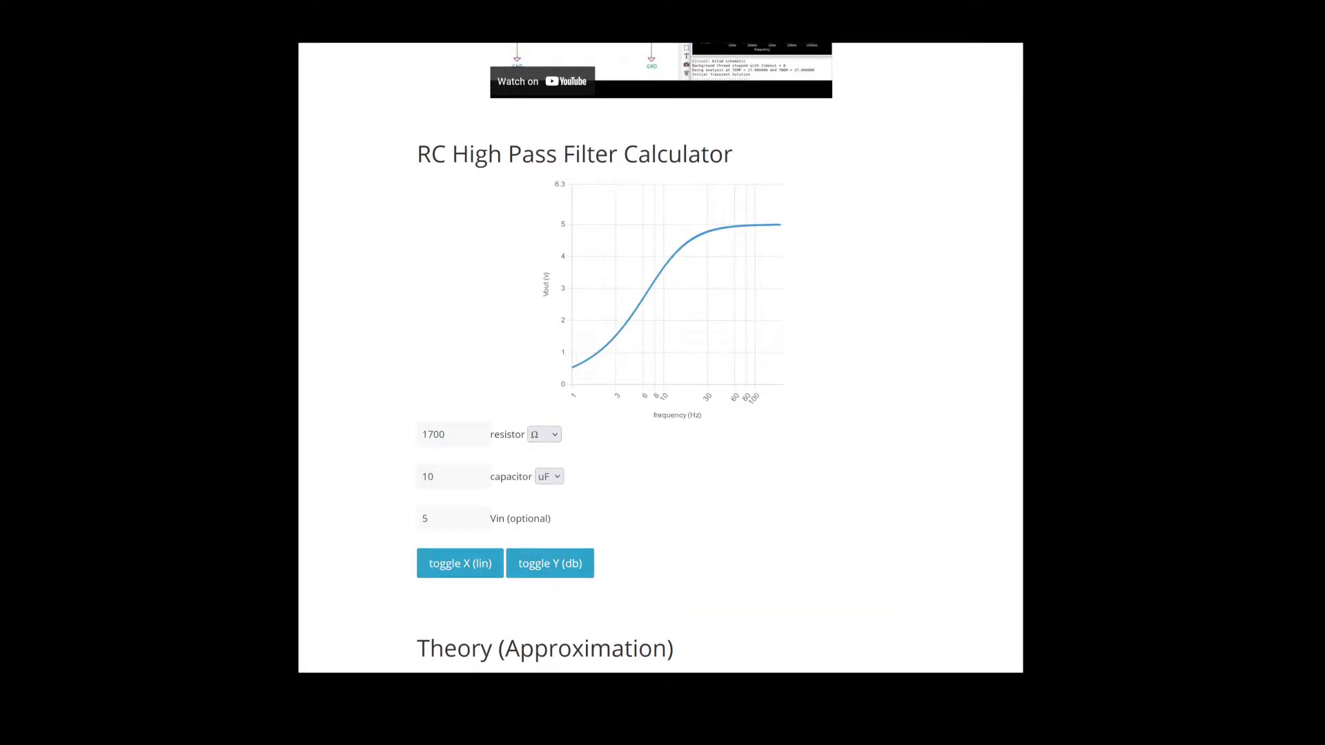
{"action": "scroll", "coordinate": [660, 358], "scroll_direction": "down", "scroll_amount": 7}
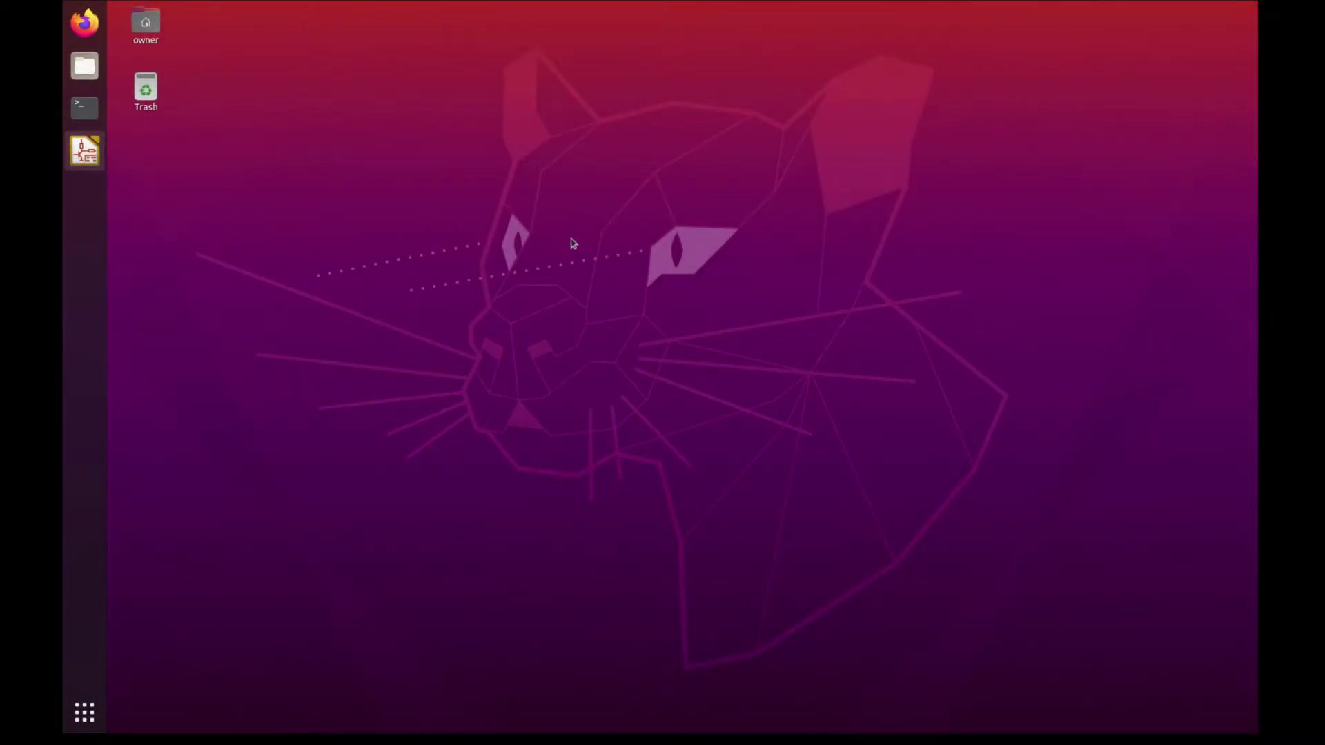
Create a new KiCad project named lpf
{"action": "left_click", "coordinate": [338, 135]}
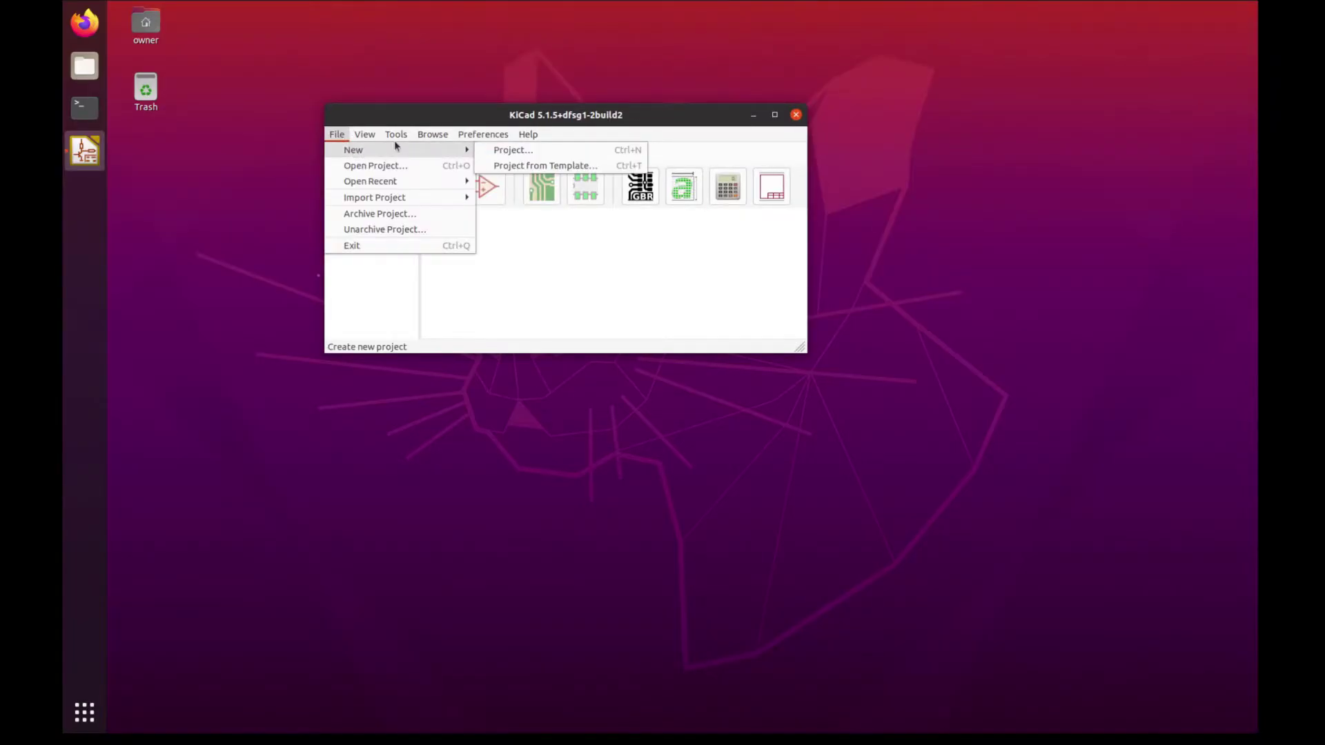
{"action": "mouse_move", "coordinate": [414, 149]}
{"action": "left_click", "coordinate": [500, 150]}
{"action": "type", "text": "lpf"}
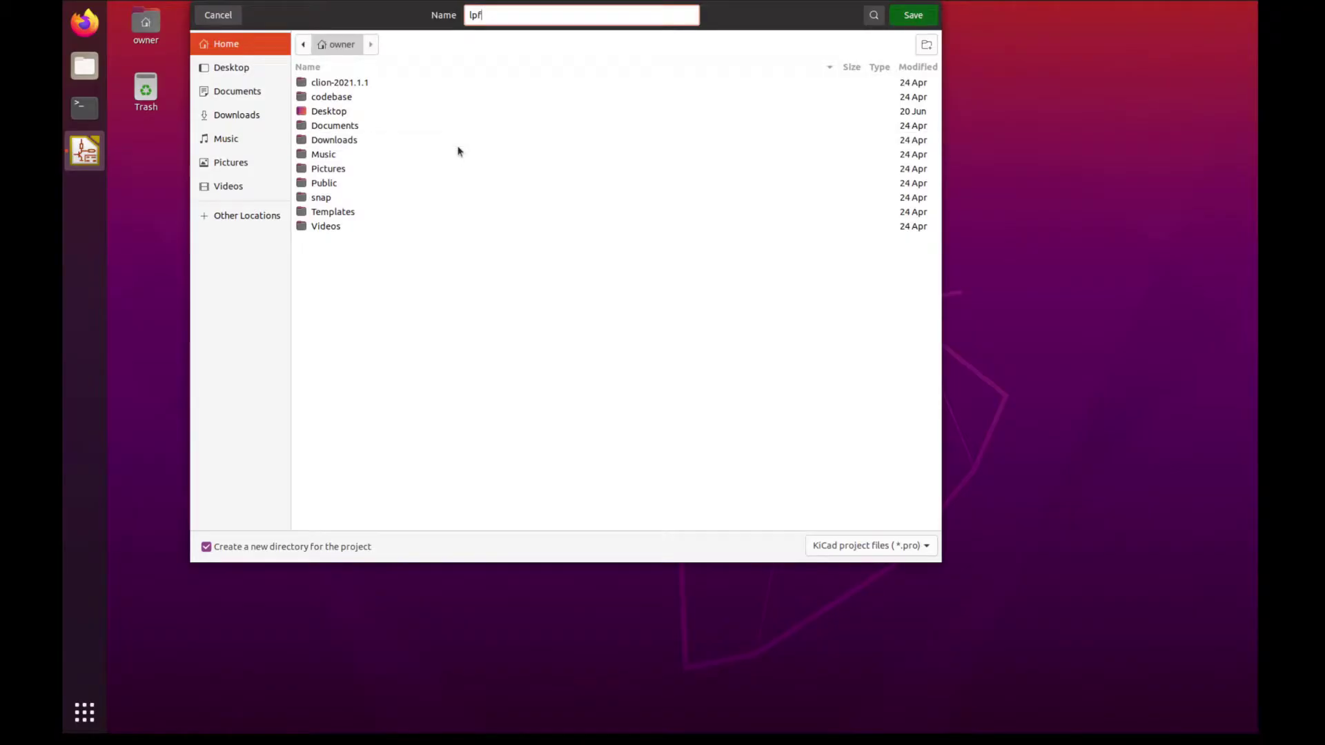
{"action": "key", "text": "Return"}
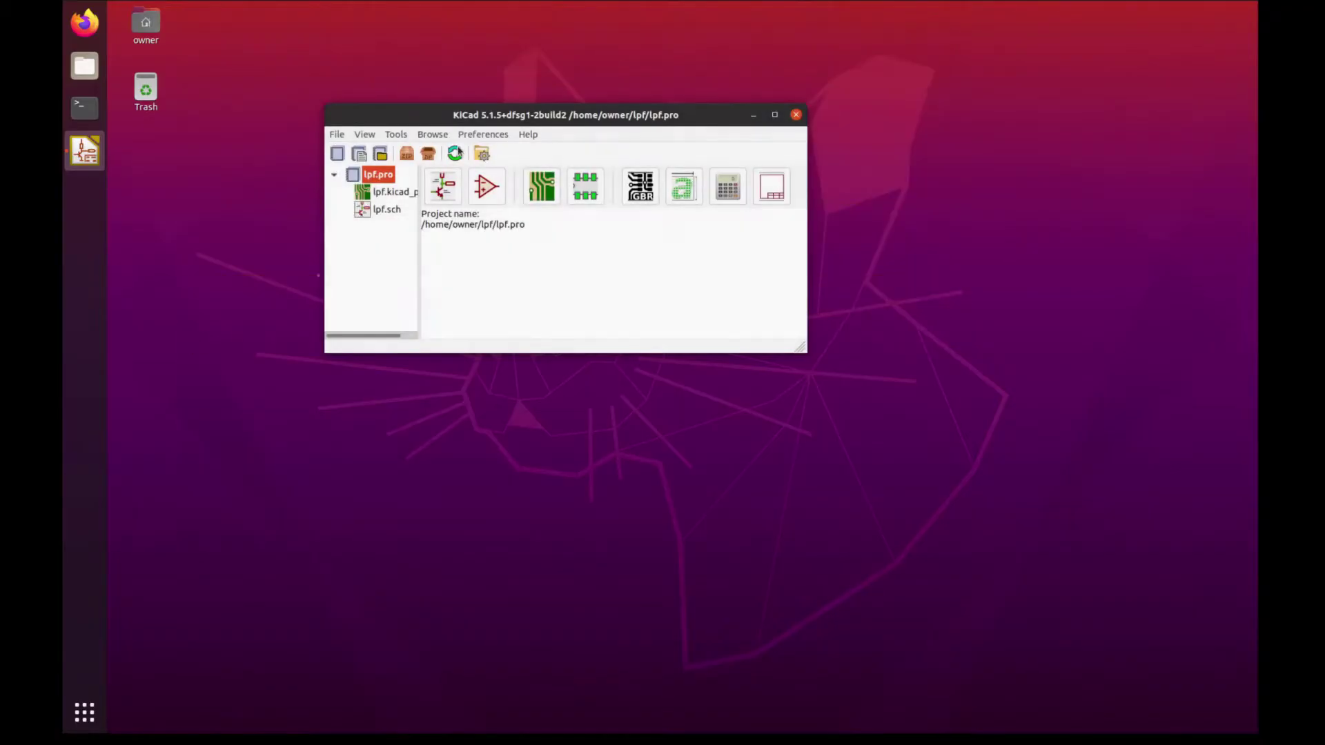
Open the project's empty lpf.sch schematic in Eeschema
{"action": "left_click", "coordinate": [446, 196]}
{"action": "scroll", "coordinate": [263, 260], "scroll_direction": "up", "scroll_amount": 3}
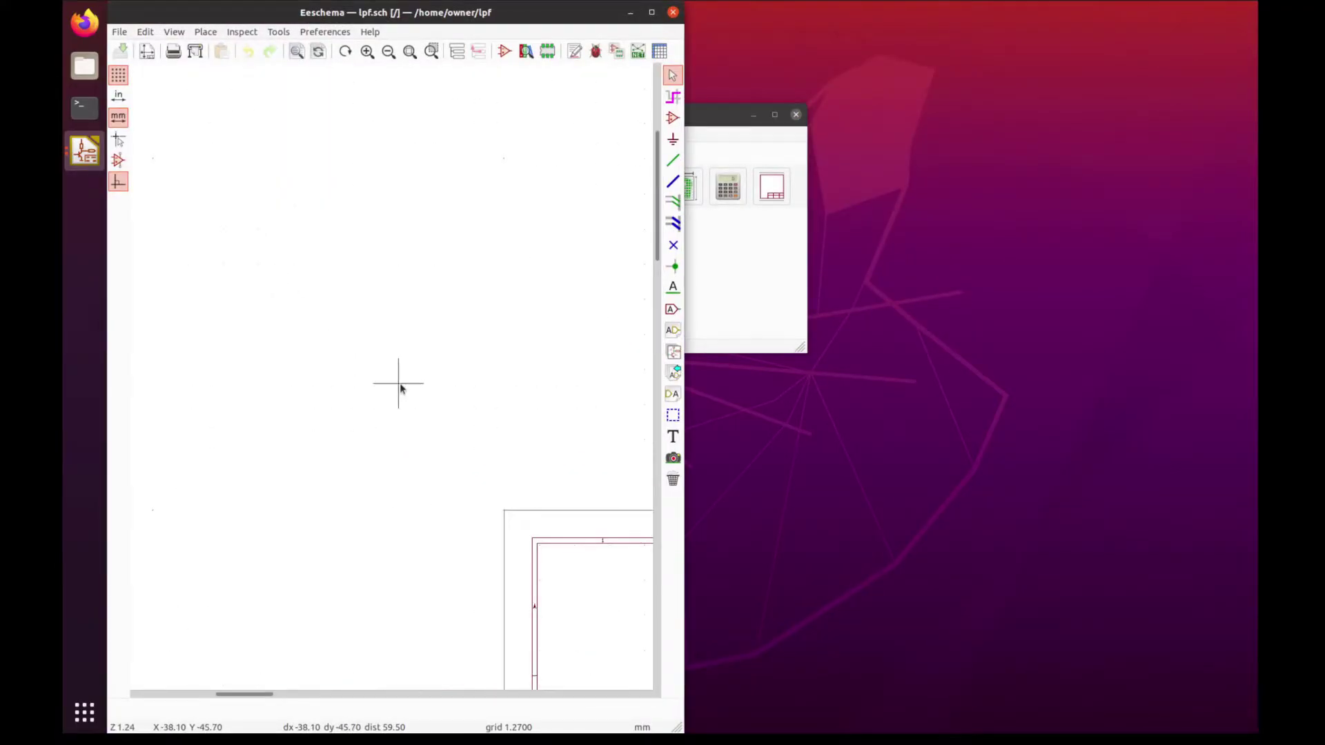
{"action": "scroll", "coordinate": [401, 388], "scroll_direction": "down", "scroll_amount": 5}
{"action": "scroll", "coordinate": [364, 349], "scroll_direction": "up", "scroll_amount": 3}
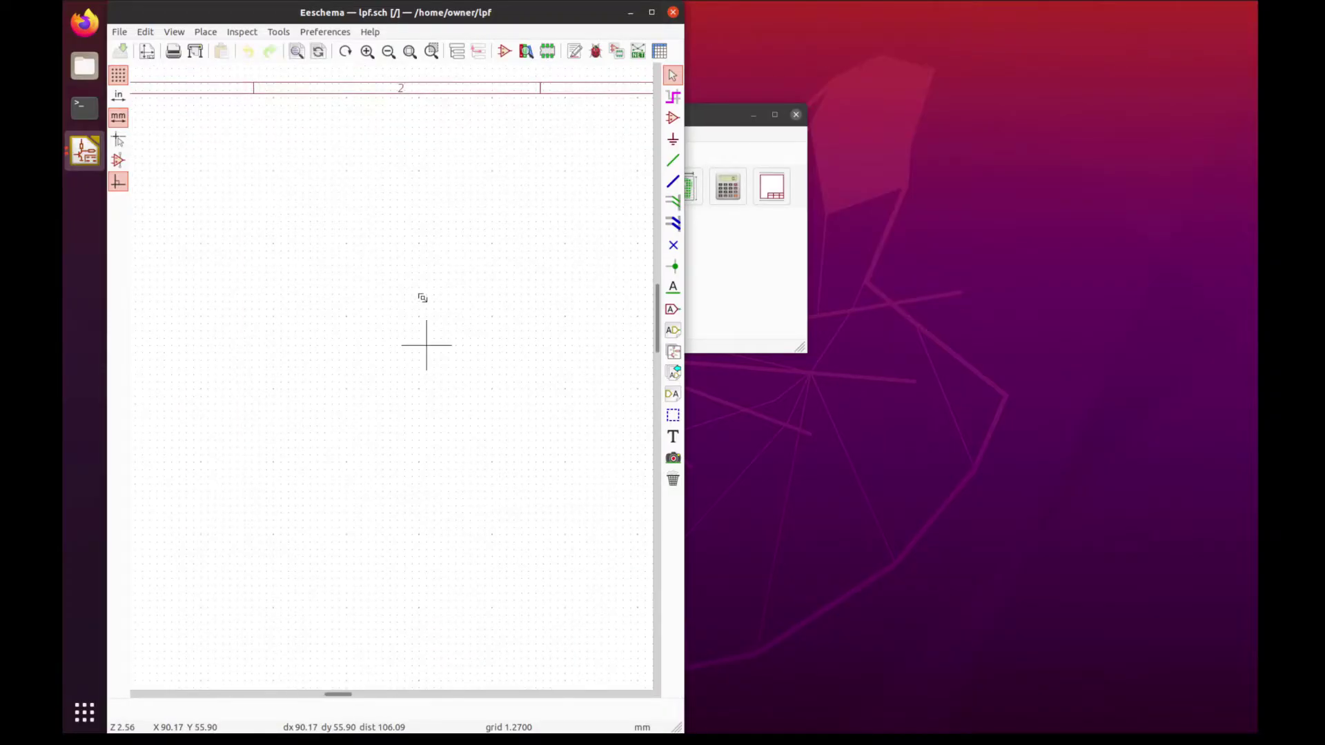
{"action": "scroll", "coordinate": [426, 345], "scroll_direction": "down", "scroll_amount": 2}
Place a VSOURCE voltage source on the left and a resistor R above and right of it
{"action": "key", "text": "a"}
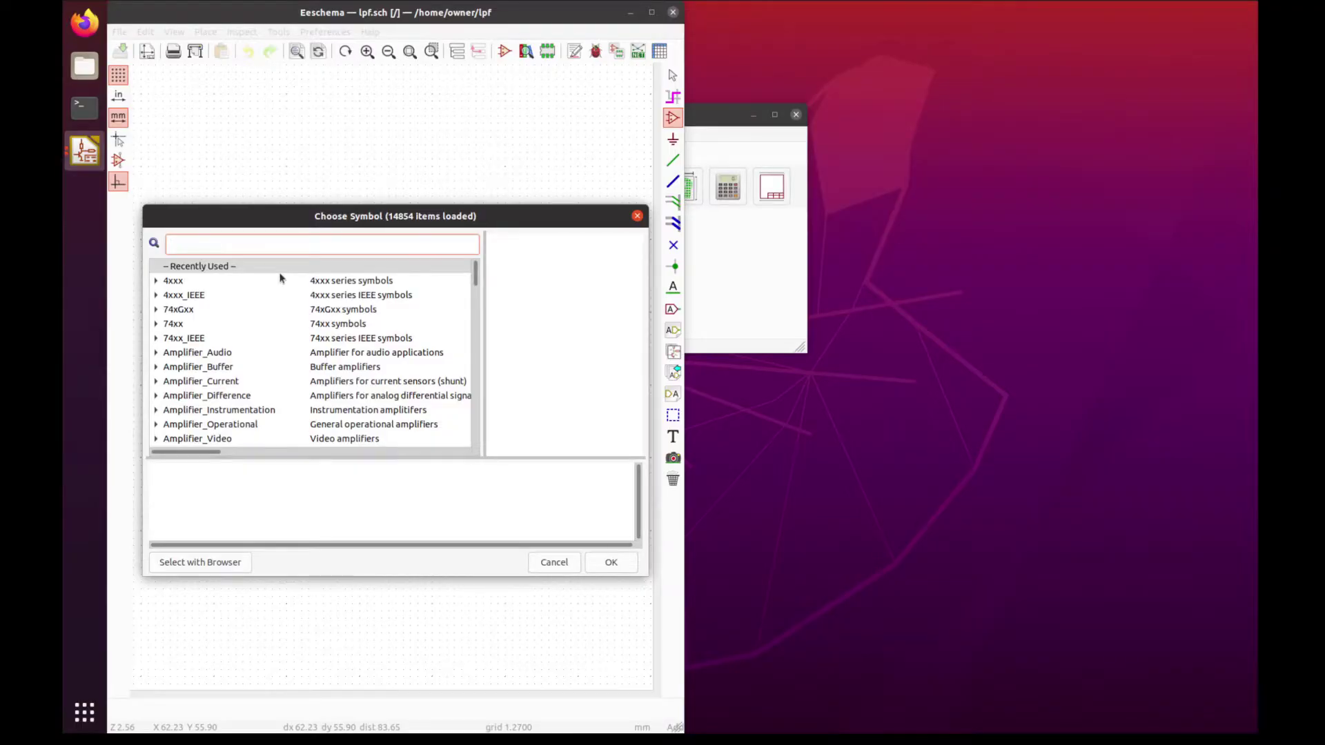
{"action": "type", "text": "source"}
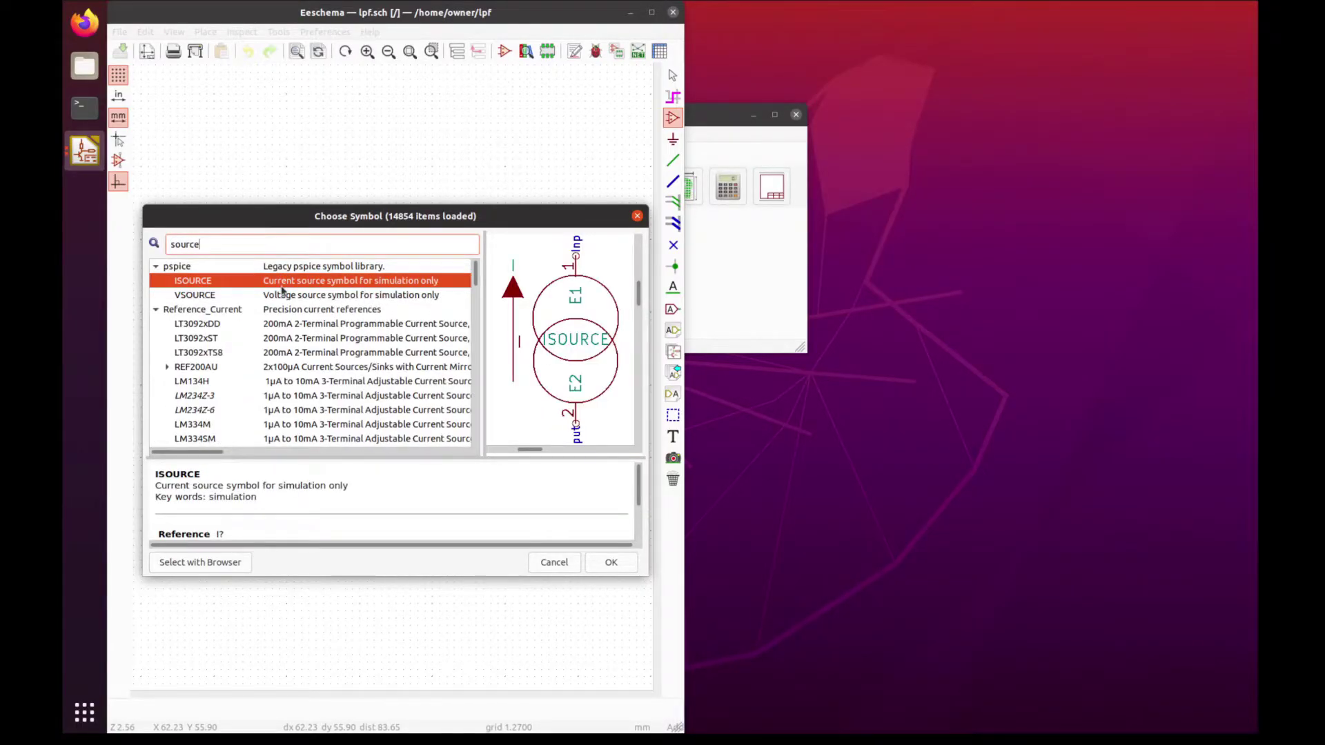
{"action": "left_click", "coordinate": [281, 293]}
{"action": "left_click", "coordinate": [602, 564]}
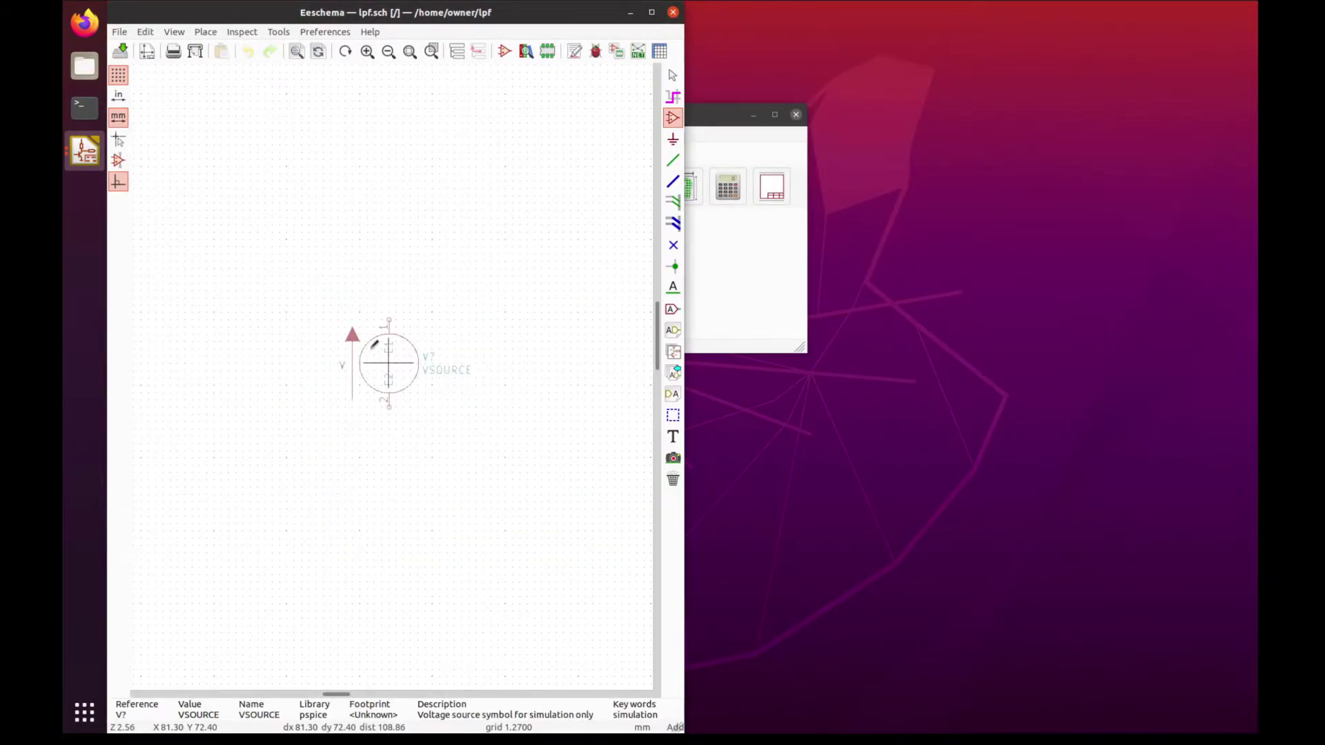
{"action": "left_click", "coordinate": [272, 312]}
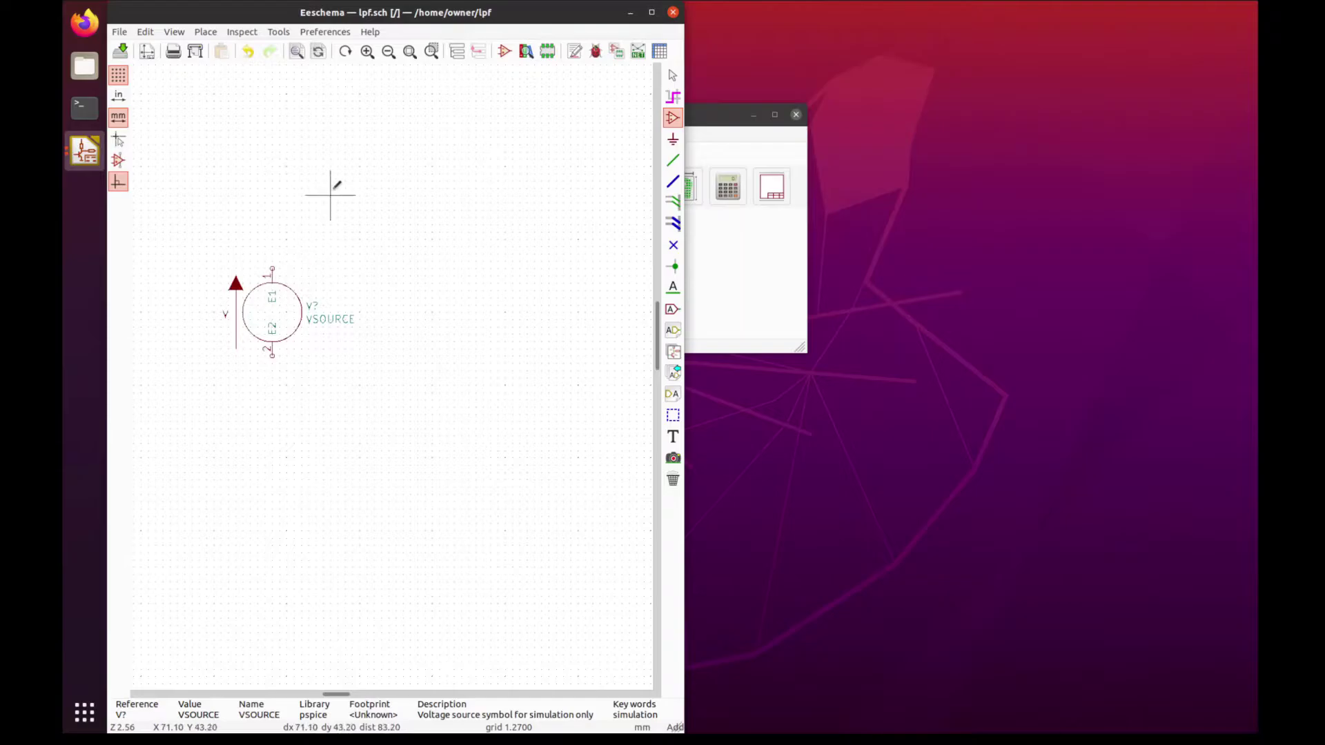
{"action": "left_click", "coordinate": [380, 187]}
{"action": "type", "text": "r"}
{"action": "key", "text": "Return"}
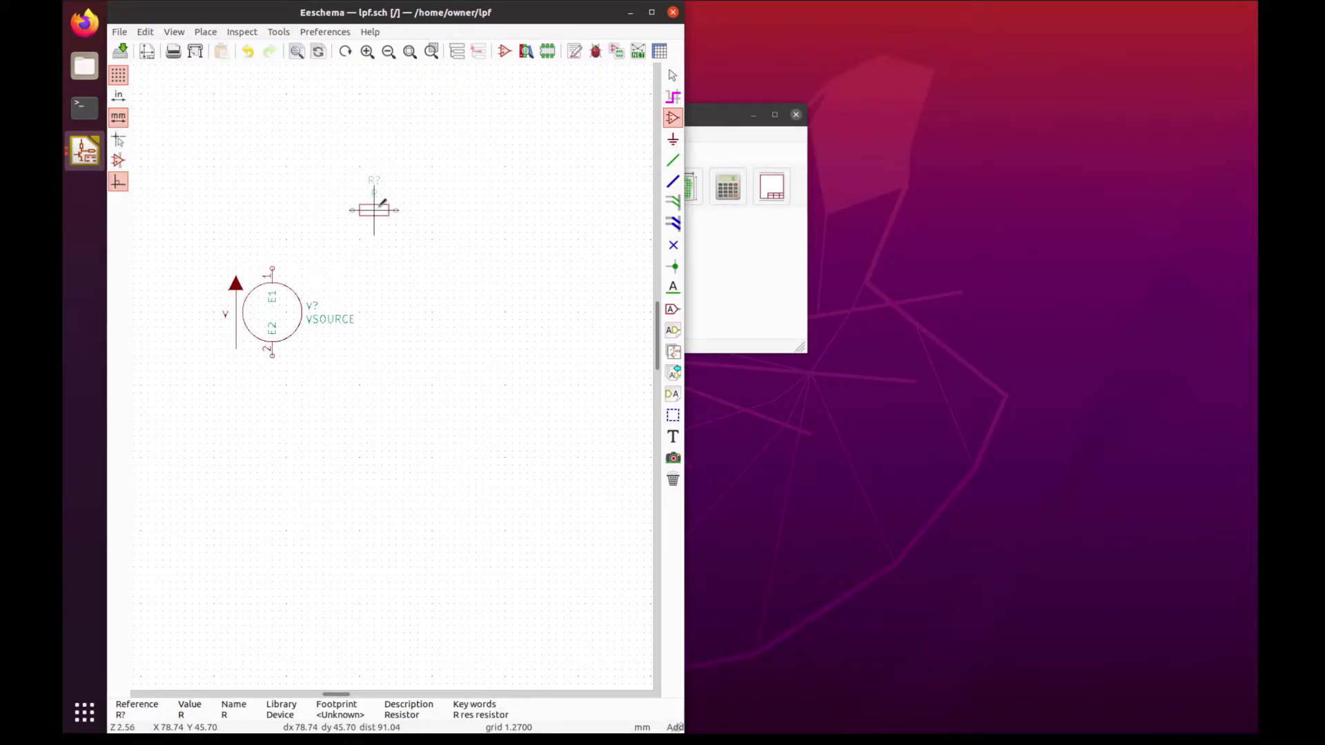
{"action": "left_click", "coordinate": [380, 204]}
Place a capacitor C right of the source and a GND symbol below the source
{"action": "left_click", "coordinate": [490, 296]}
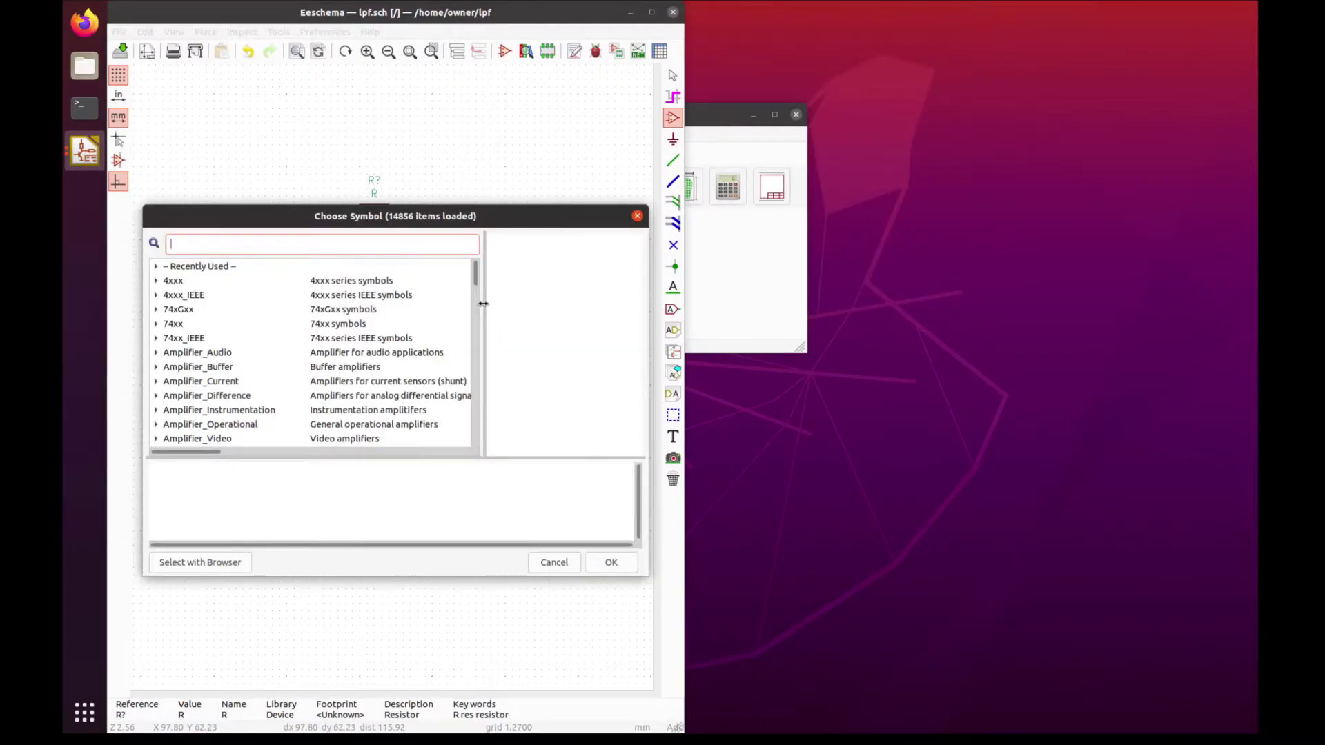
{"action": "type", "text": "c"}
{"action": "key", "text": "Return"}
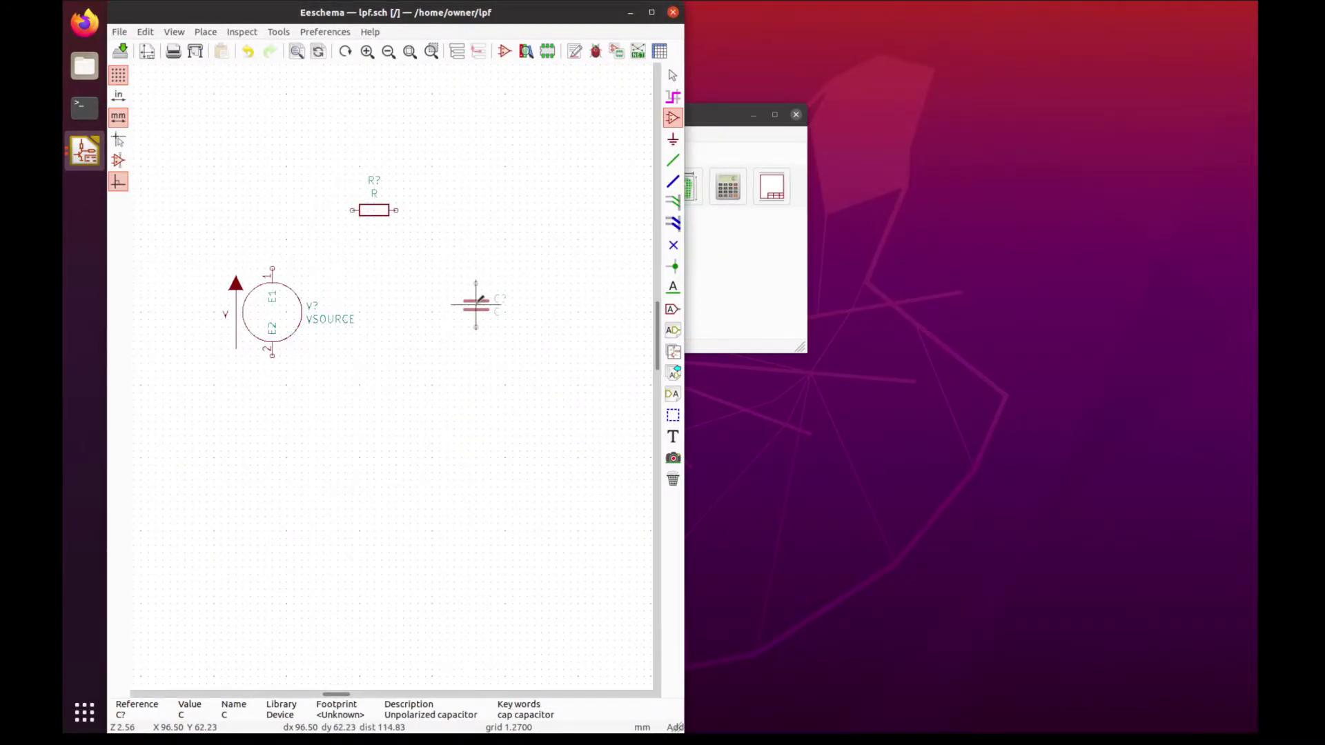
{"action": "left_click", "coordinate": [490, 301]}
{"action": "left_click", "coordinate": [277, 407]}
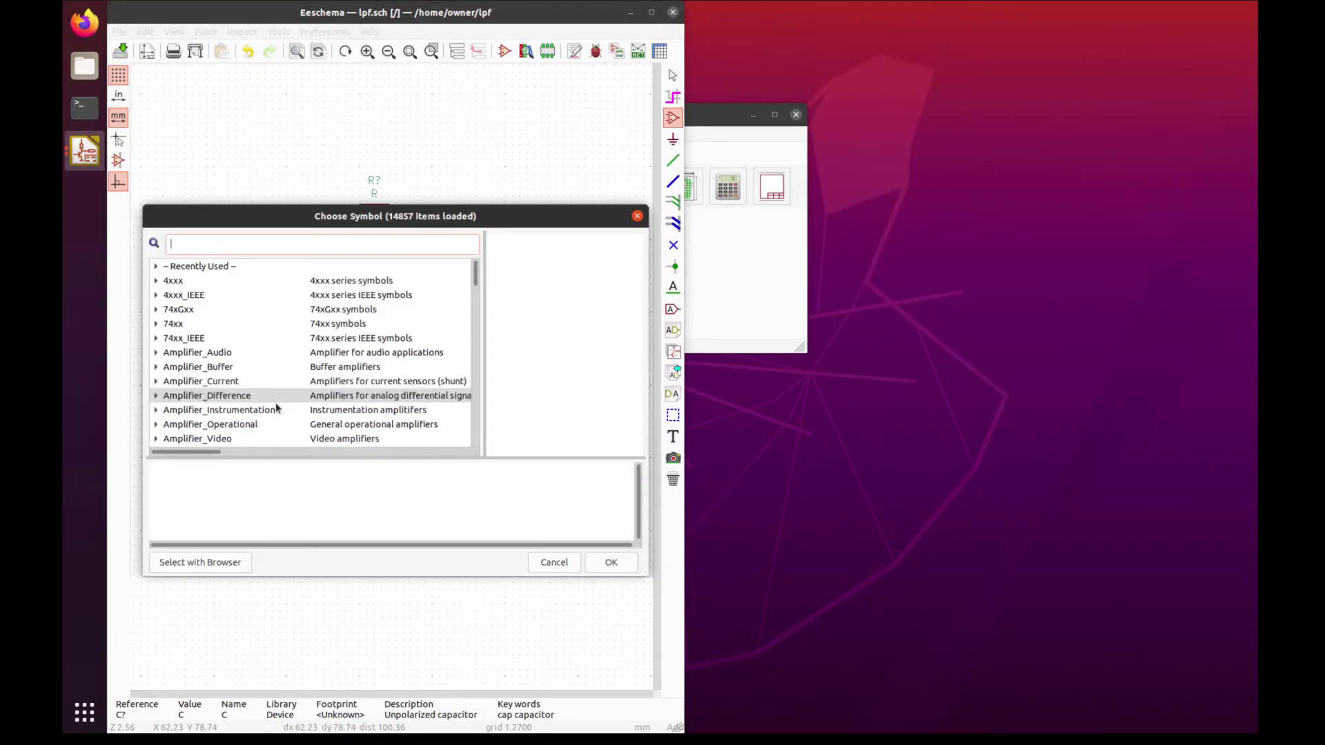
{"action": "type", "text": "gnd"}
{"action": "key", "text": "Return"}
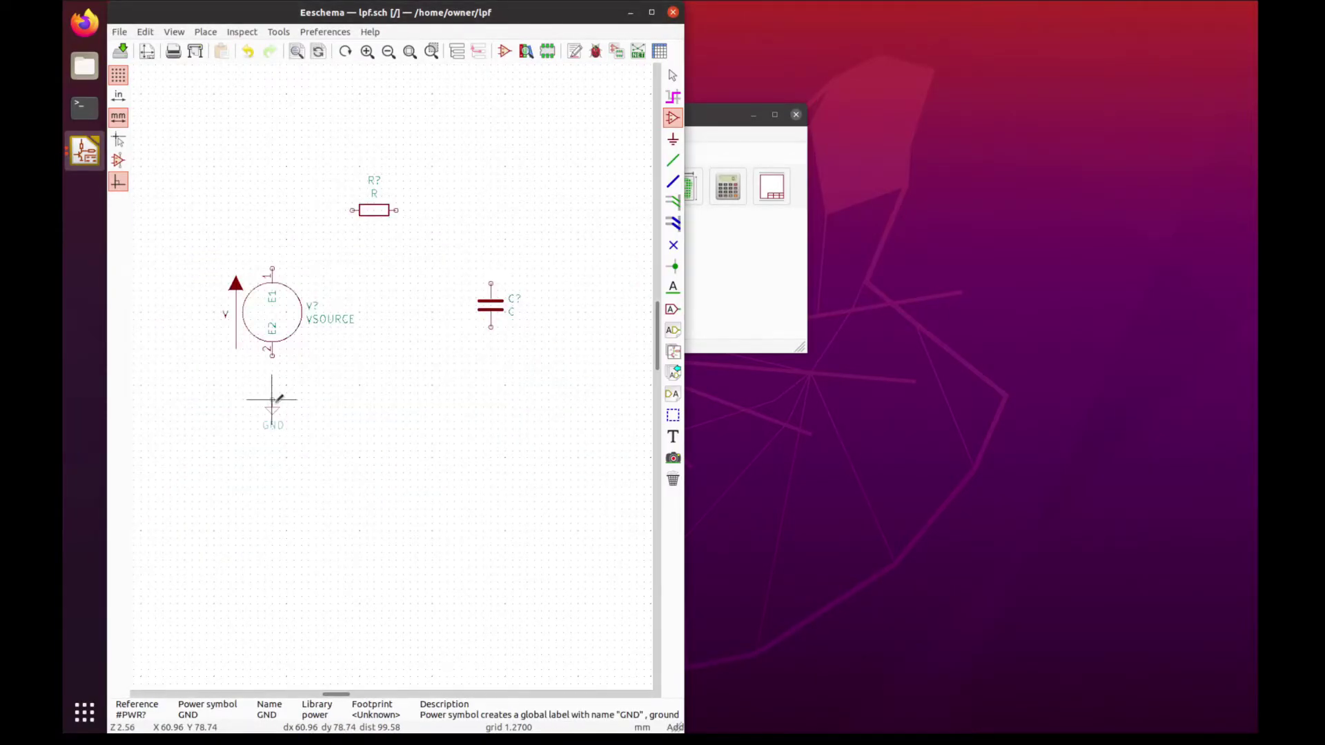
{"action": "left_click", "coordinate": [272, 400]}
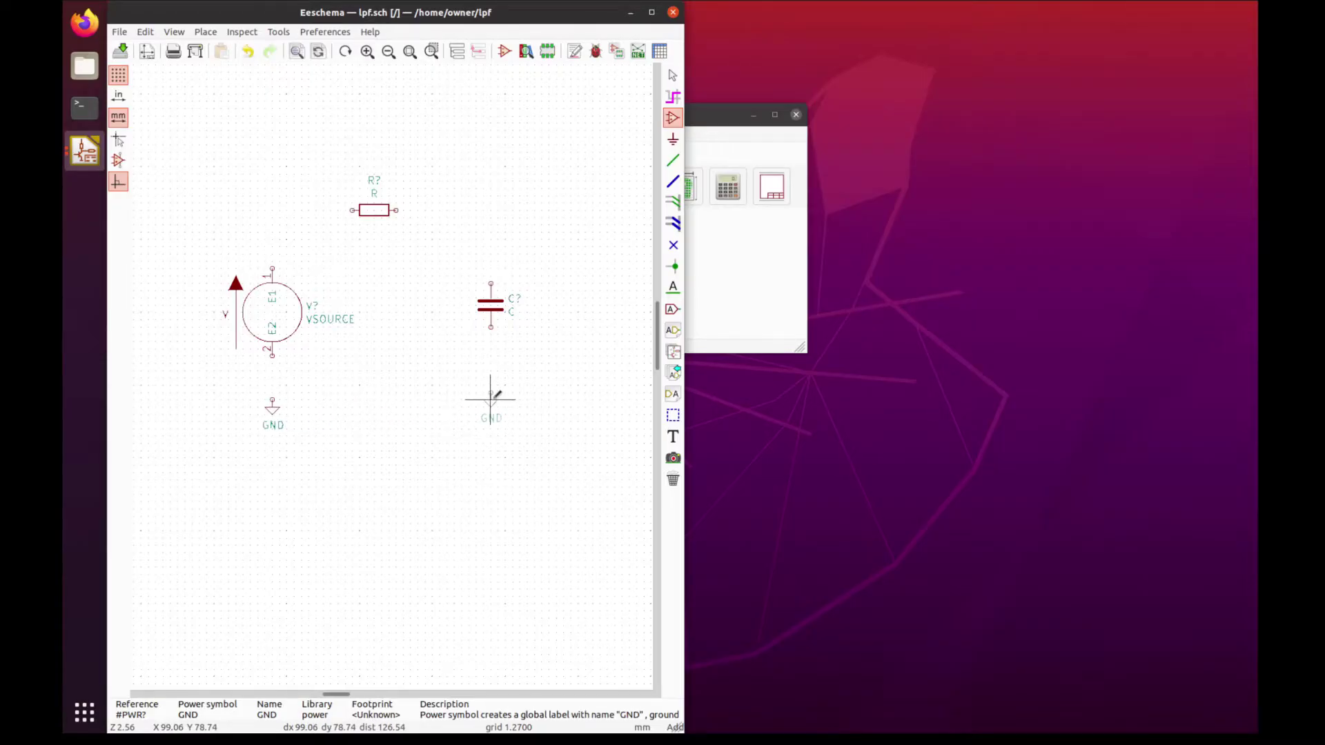
Add a second GND under the capacitor and wire GND–source–resistor–capacitor–GND into one loop
{"action": "left_click", "coordinate": [491, 399]}
{"action": "key", "text": "Escape"}
{"action": "key", "text": "w"}
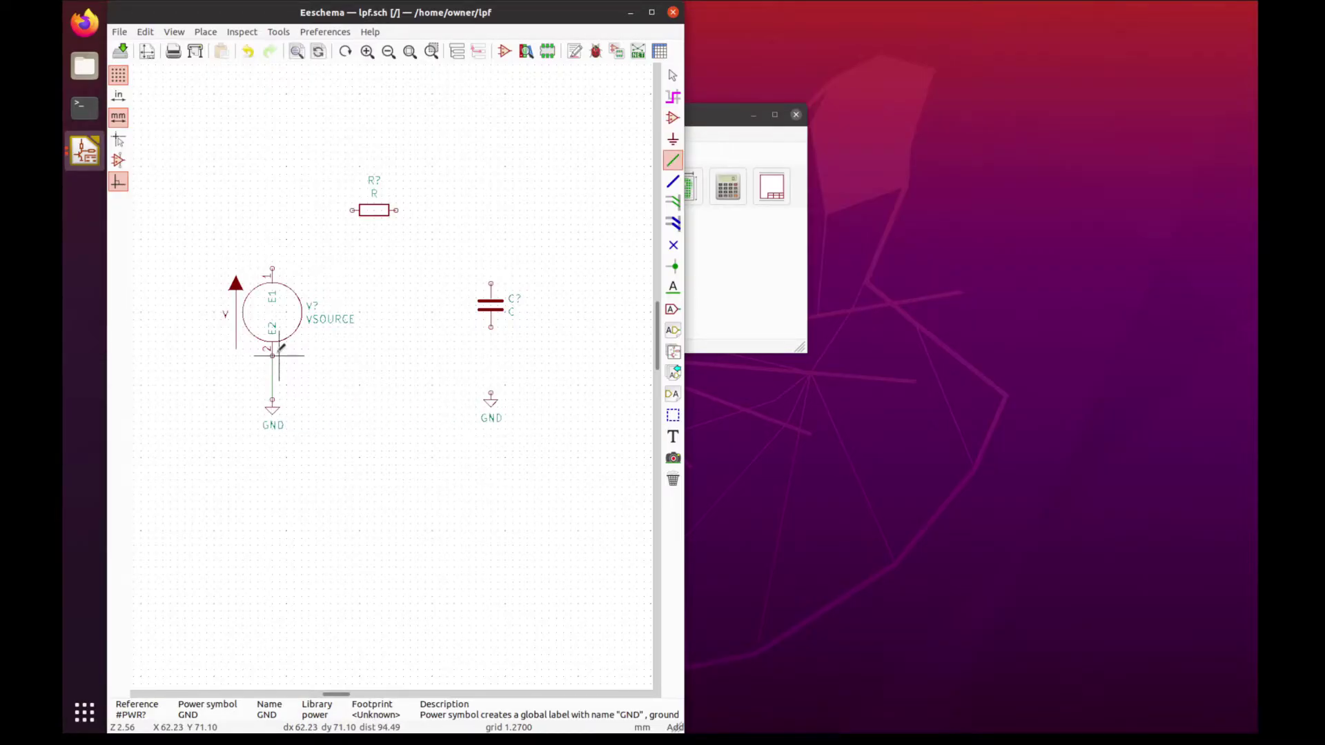
{"action": "left_click", "coordinate": [273, 350]}
{"action": "left_click", "coordinate": [272, 268]}
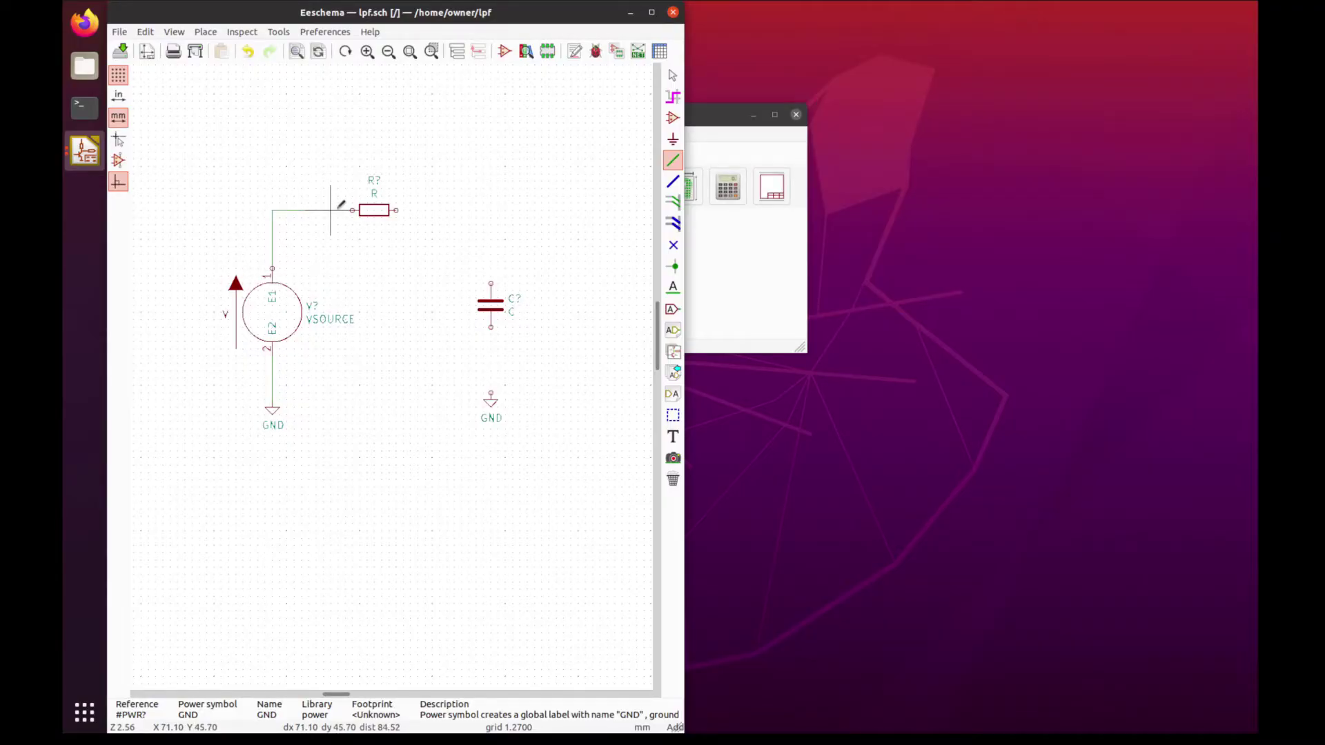
{"action": "left_click", "coordinate": [352, 210]}
{"action": "left_click", "coordinate": [396, 210]}
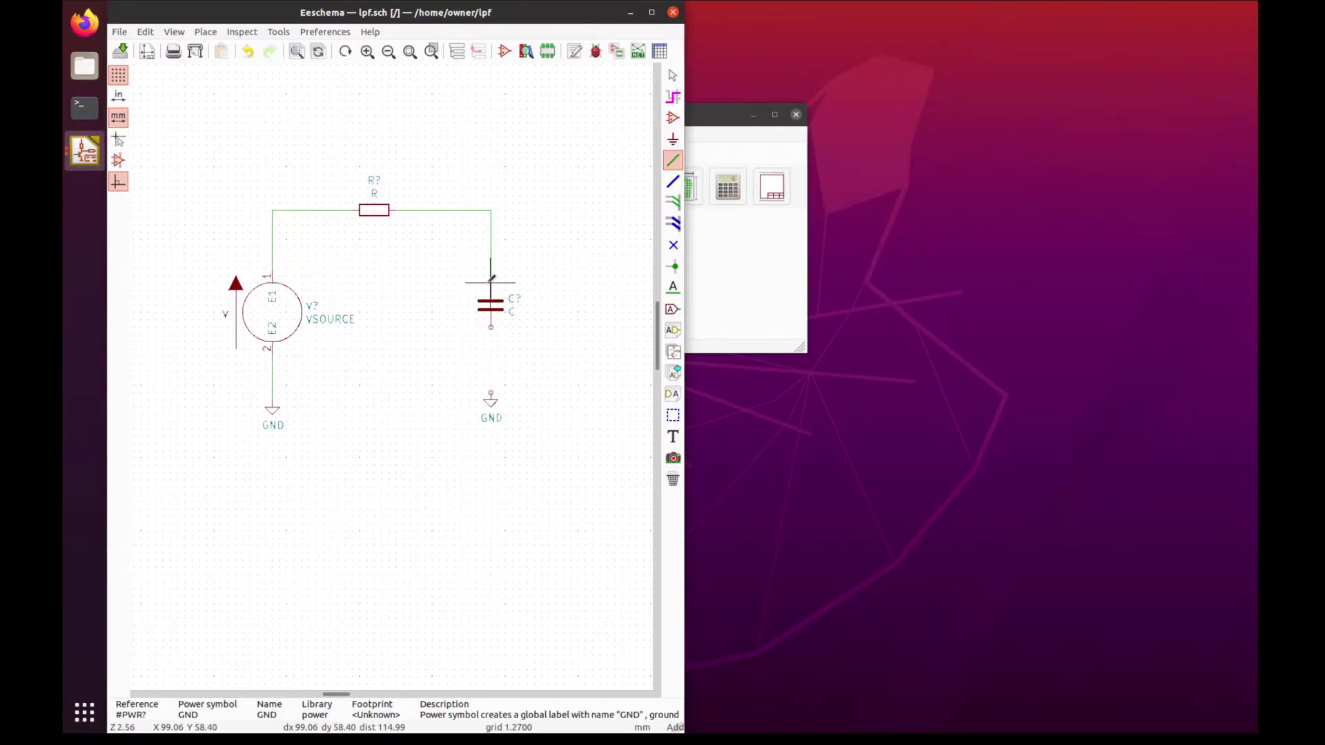
{"action": "left_click", "coordinate": [491, 282]}
{"action": "left_click", "coordinate": [490, 327]}
{"action": "left_click", "coordinate": [491, 399]}
{"action": "key", "text": "Escape"}
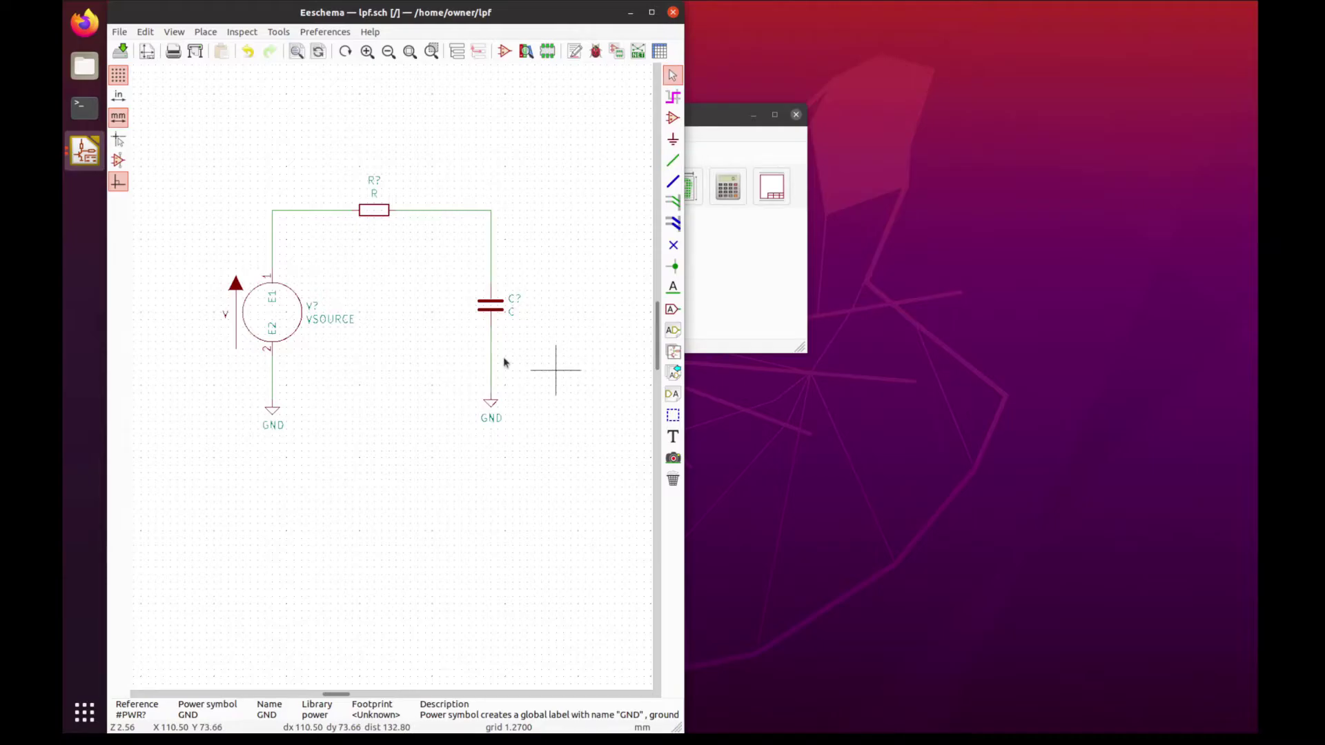
Set the resistor's value to 170
{"action": "double_click", "coordinate": [373, 210]}
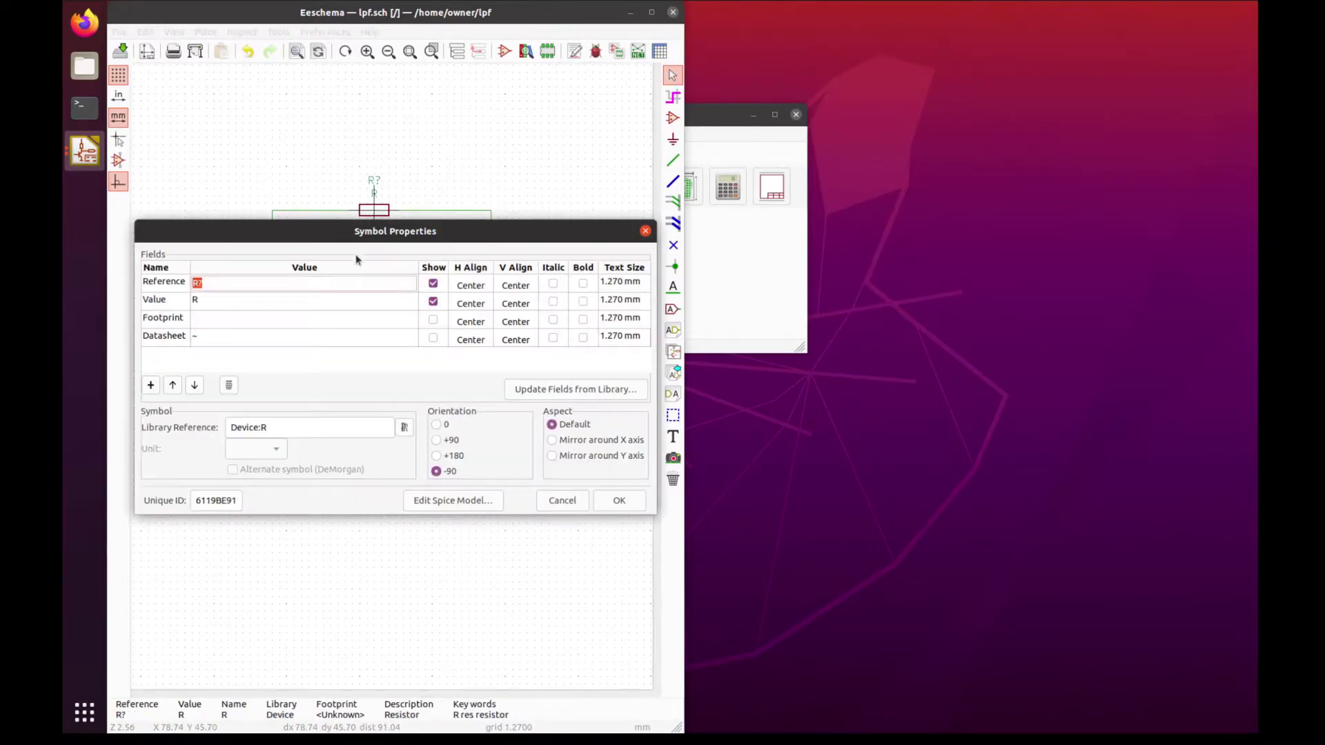
{"action": "left_click", "coordinate": [200, 301]}
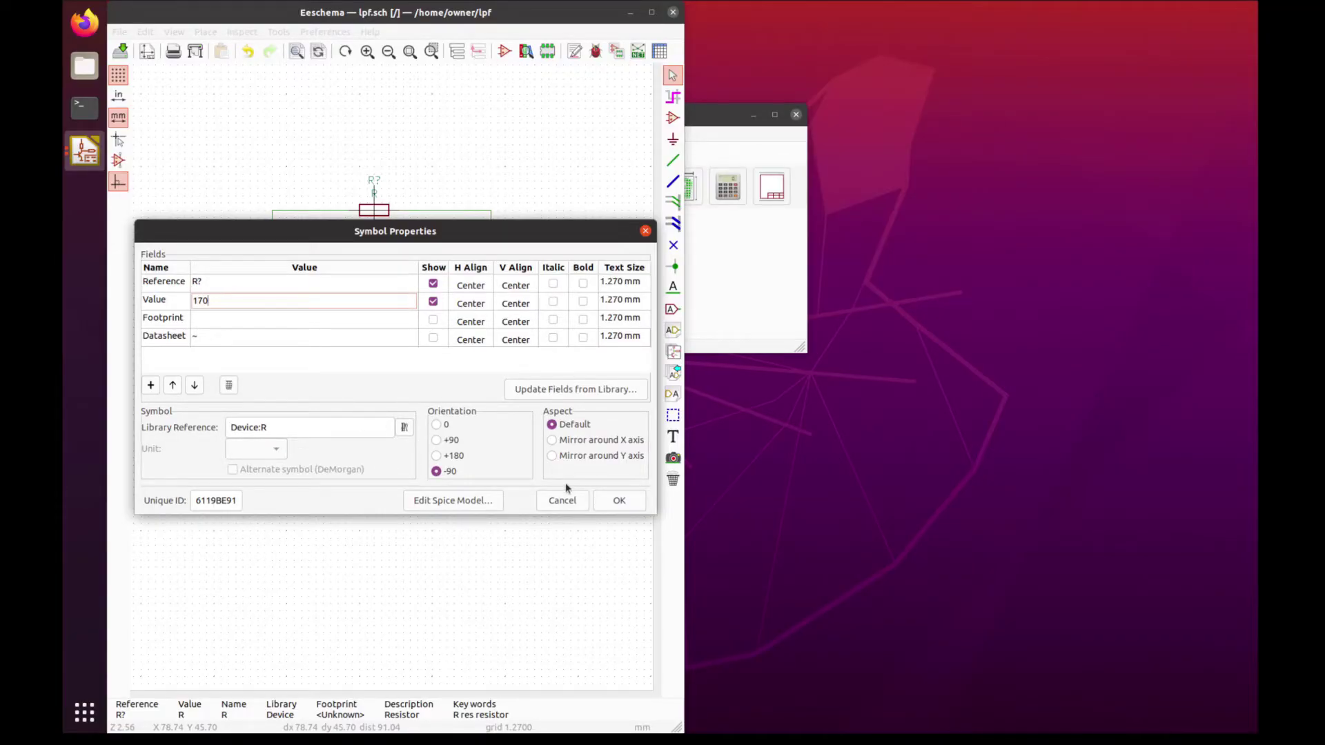
{"action": "left_click", "coordinate": [617, 502]}
Set the capacitor's value to 10u
{"action": "double_click", "coordinate": [491, 305]}
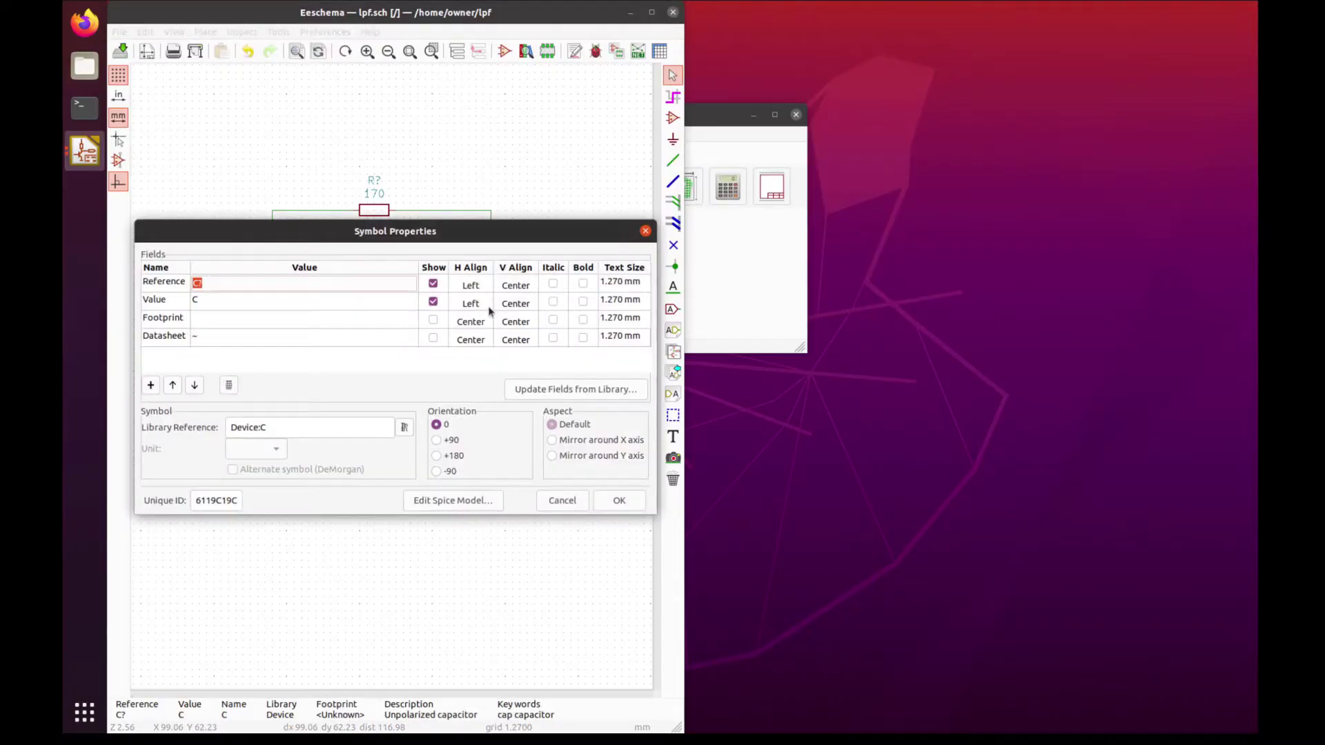
{"action": "left_click", "coordinate": [245, 299]}
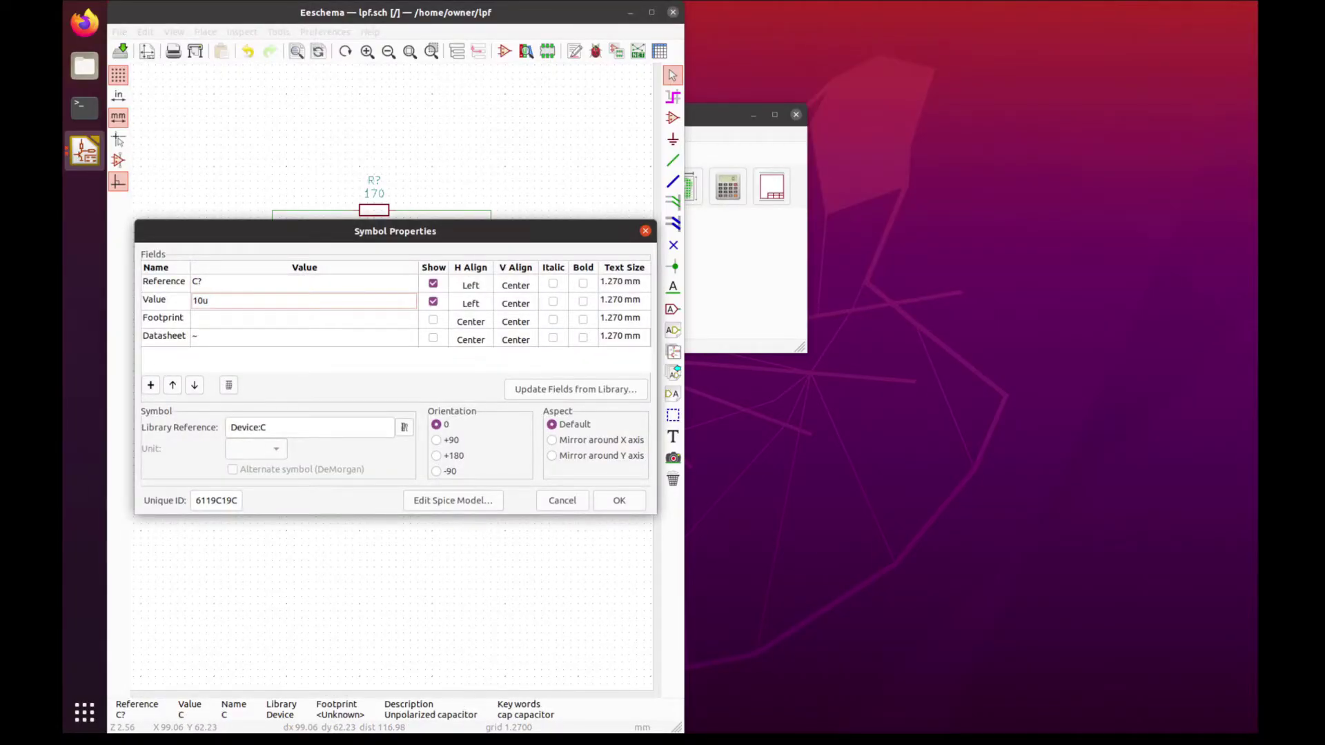
{"action": "left_click", "coordinate": [611, 491]}
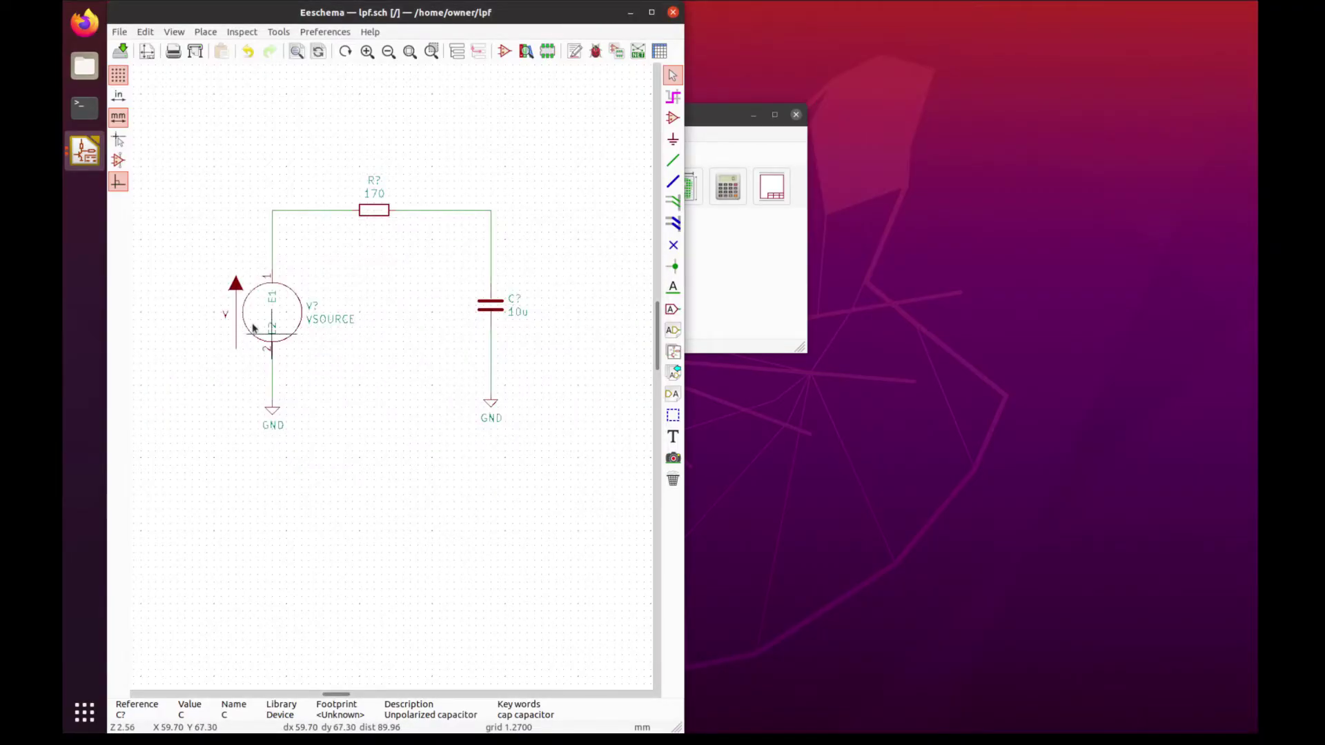
Give the voltage source's Spice model DC 0 and AC magnitude 1
{"action": "double_click", "coordinate": [270, 308]}
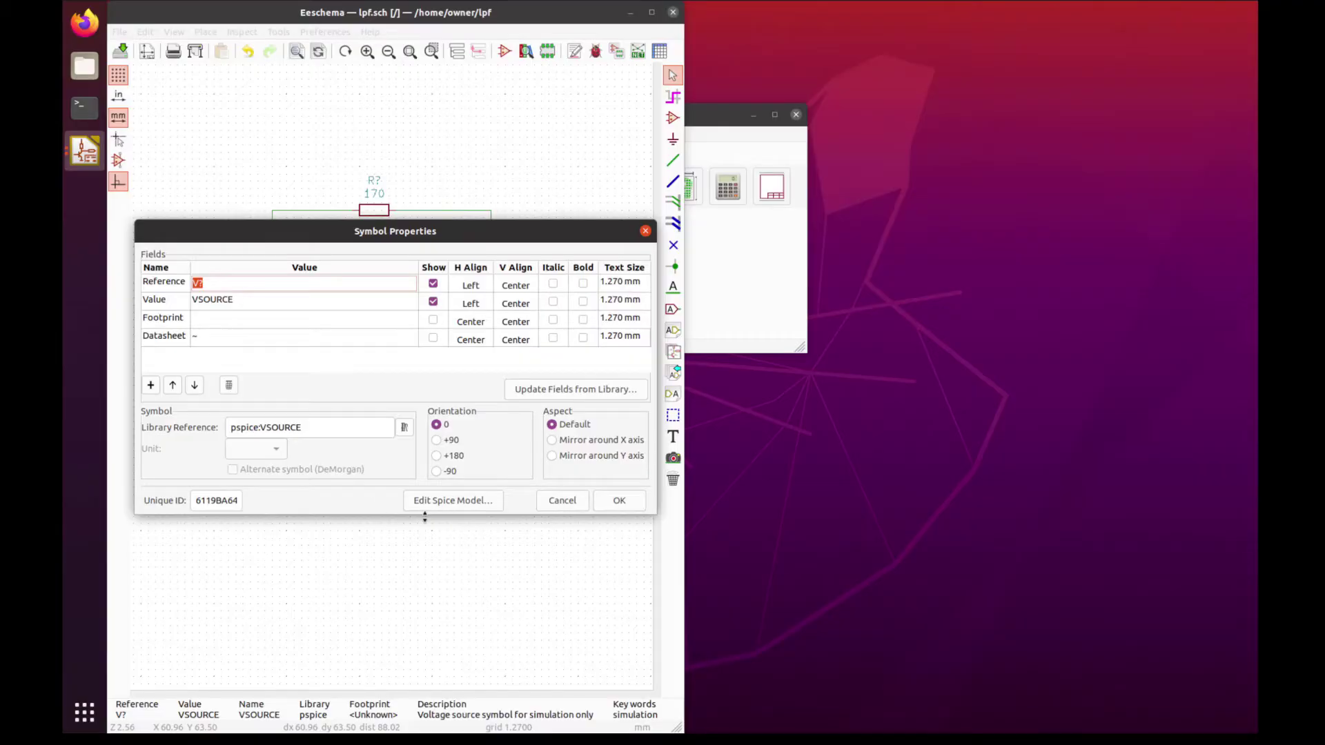
{"action": "left_click", "coordinate": [445, 502]}
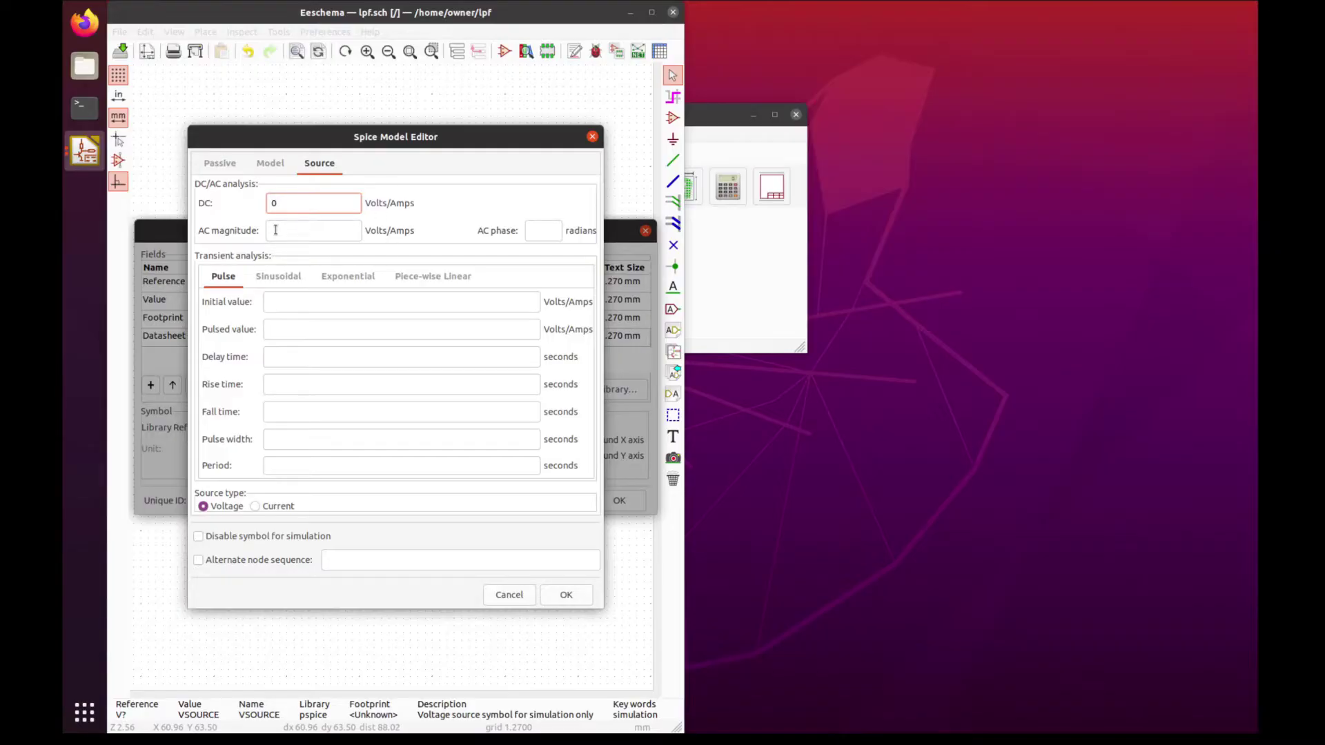
{"action": "left_click", "coordinate": [286, 231]}
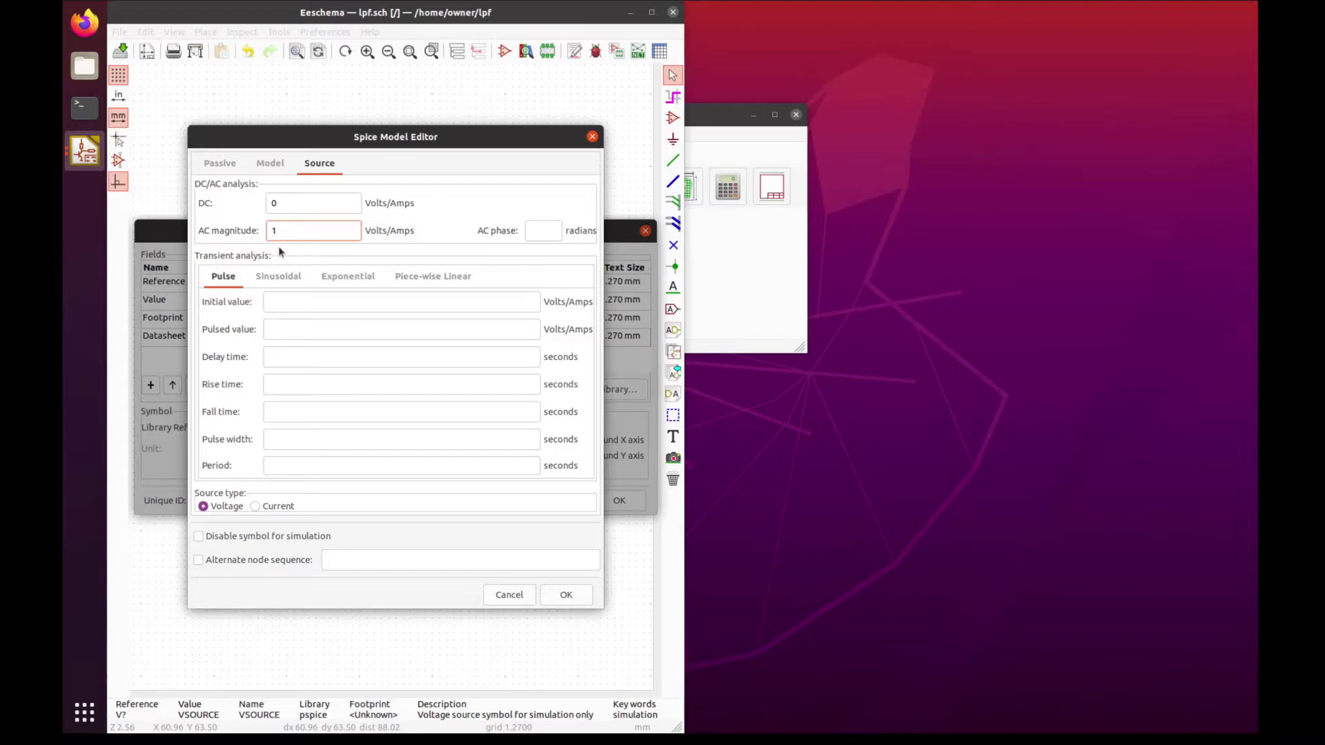
{"action": "left_click", "coordinate": [289, 297]}
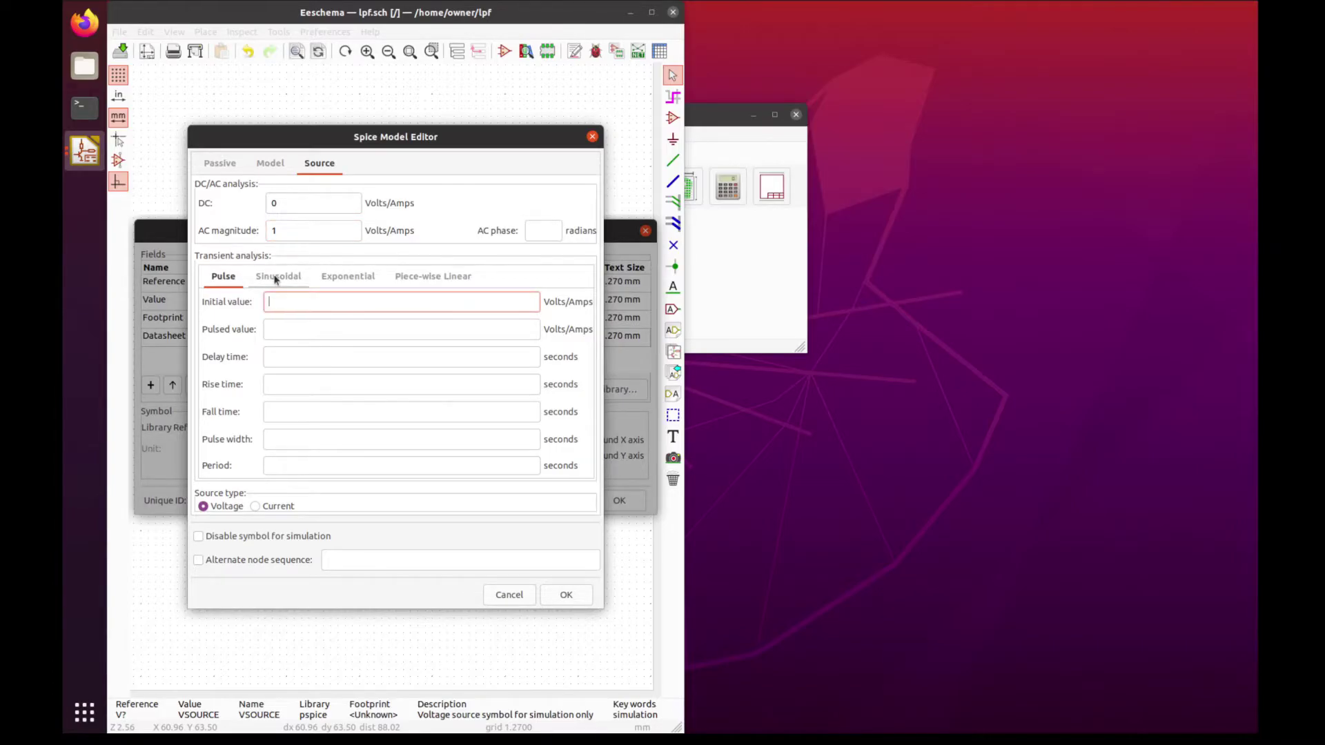
Make the source's transient waveform a sine with 0 offset, amplitude 1 and 50 Hz frequency
{"action": "left_click", "coordinate": [273, 276]}
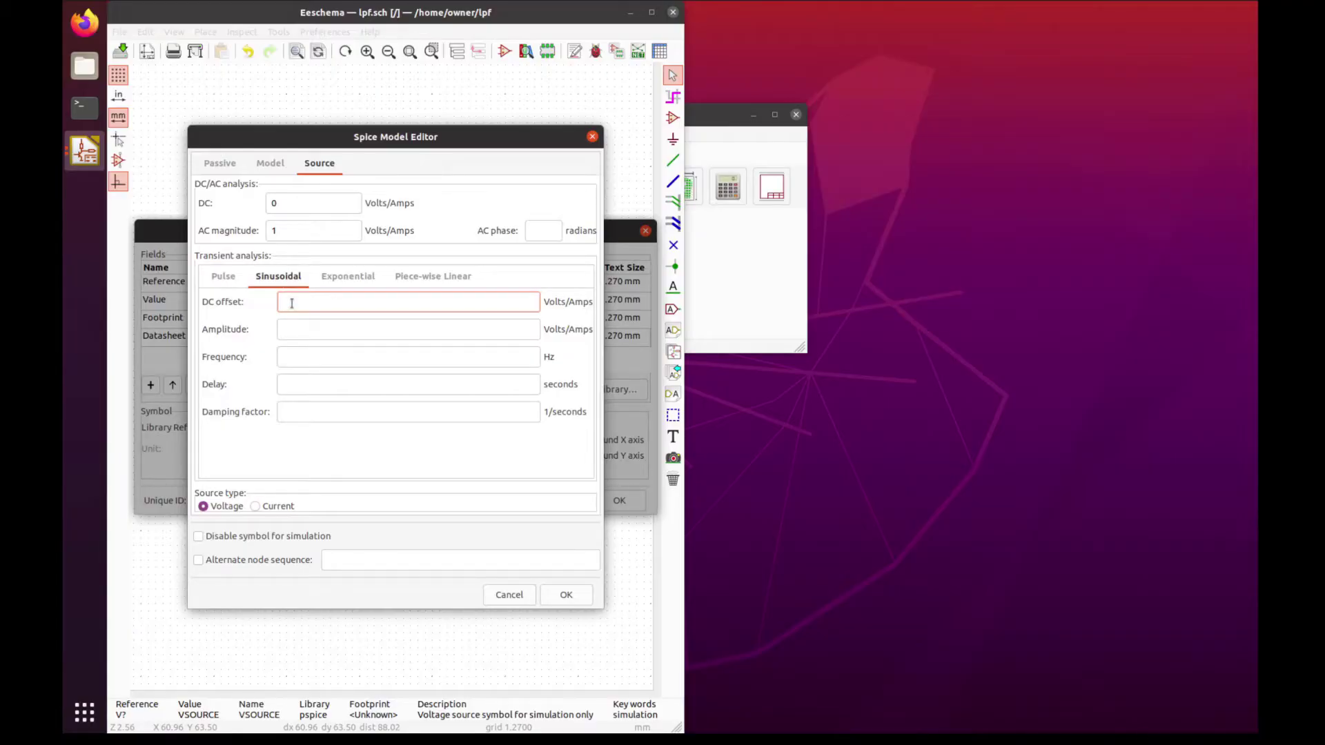
{"action": "left_click", "coordinate": [293, 303]}
{"action": "type", "text": "0"}
{"action": "key", "text": "Tab"}
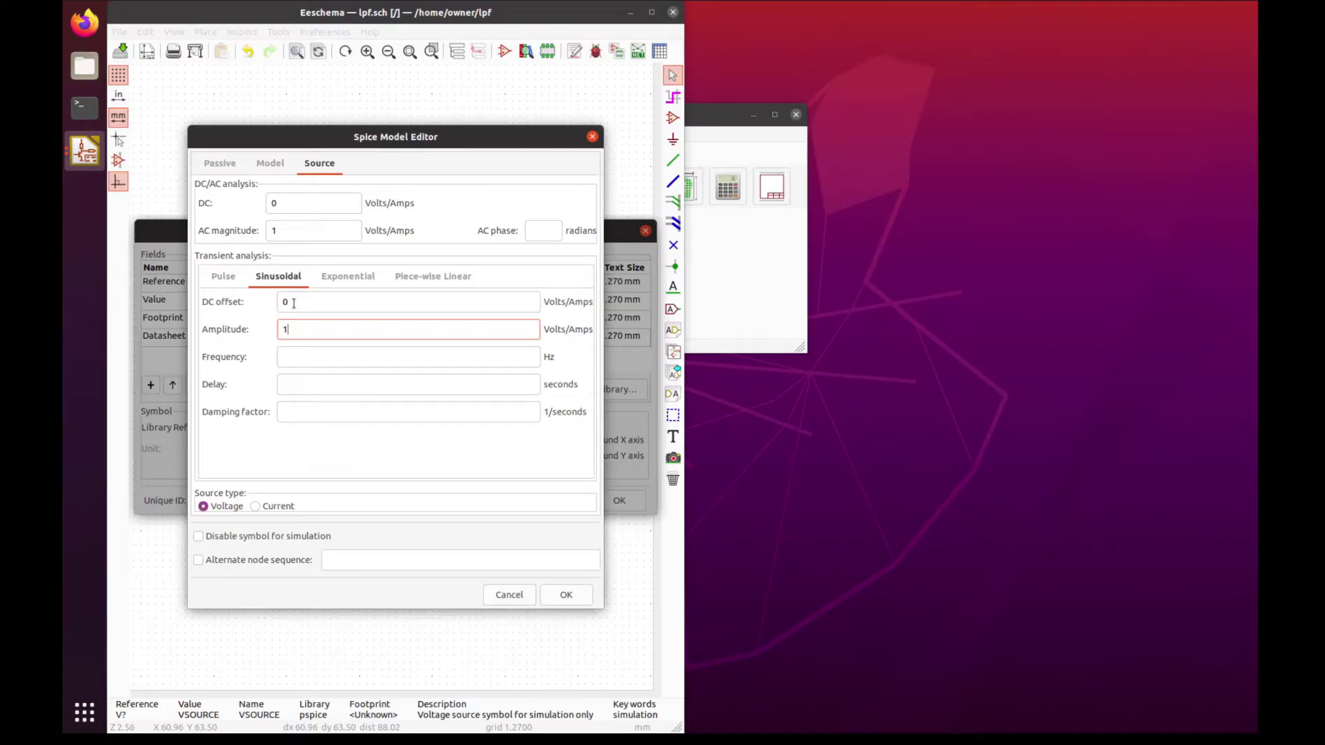
{"action": "left_click", "coordinate": [388, 357]}
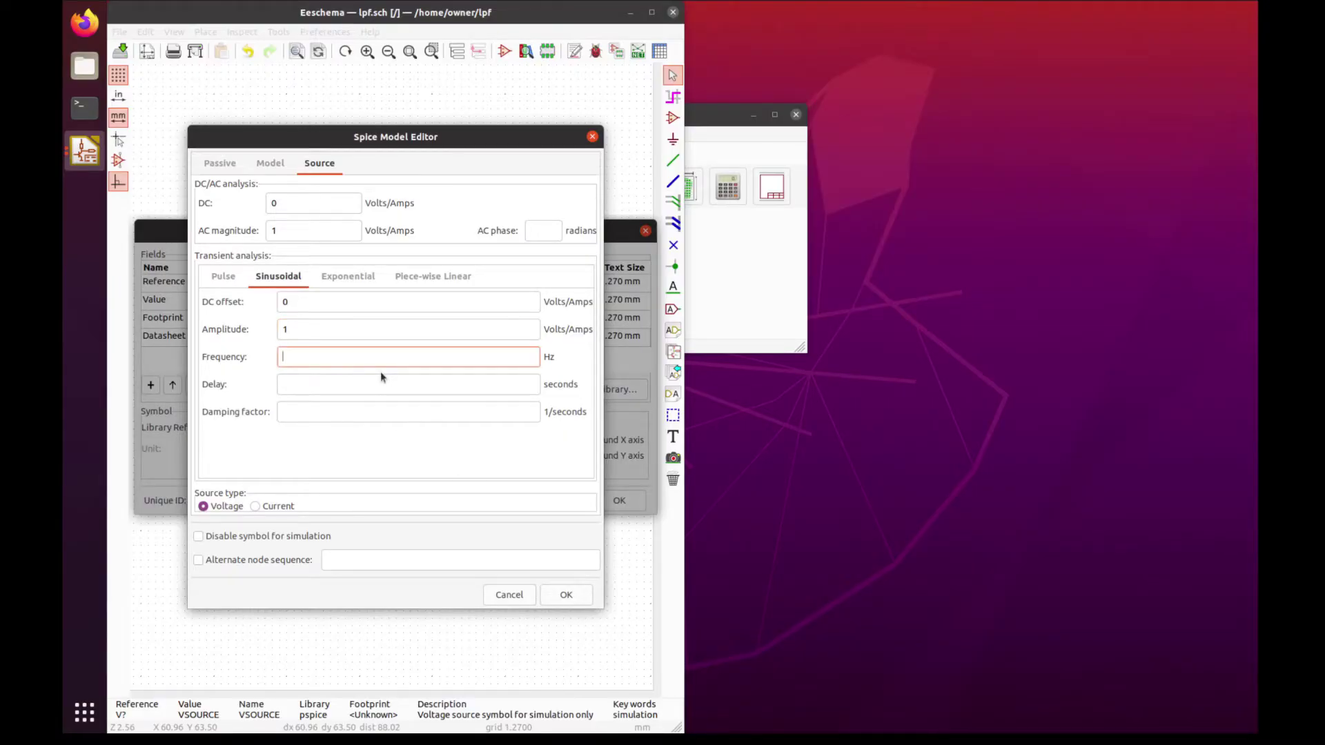
{"action": "type", "text": "50"}
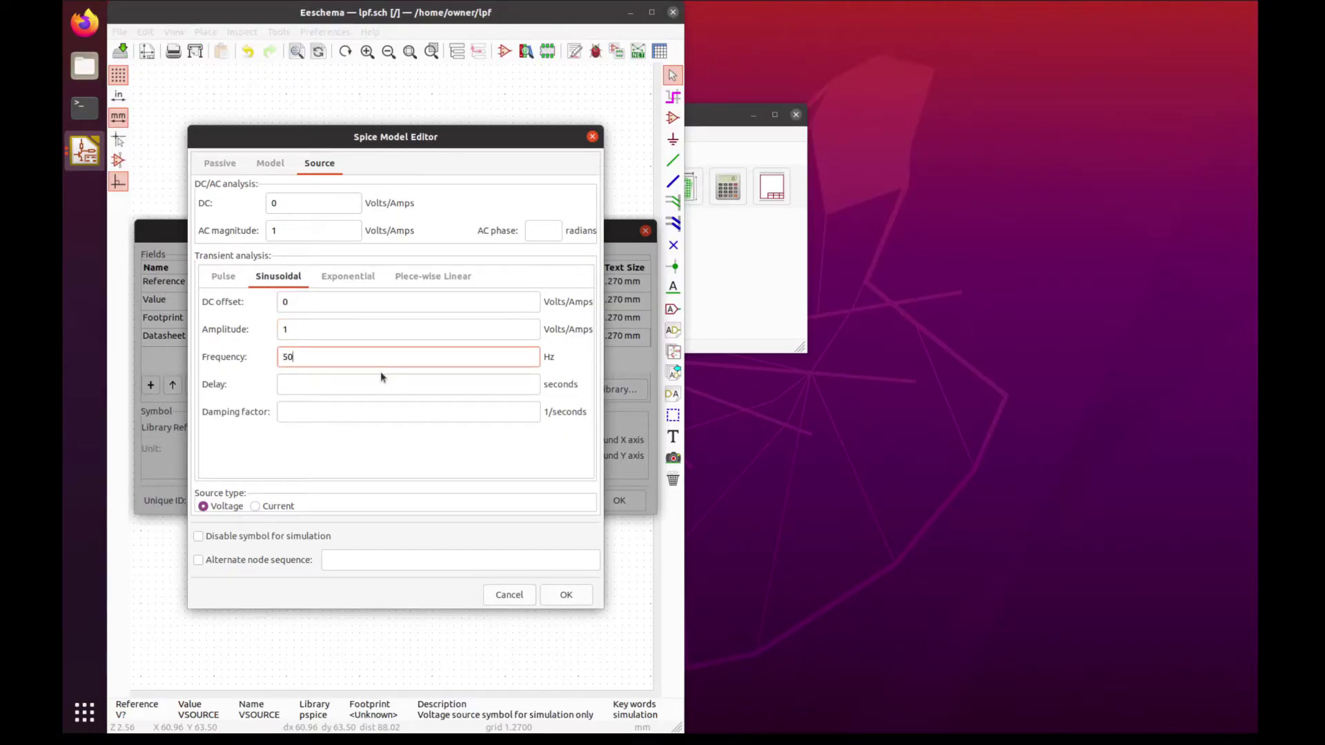
{"action": "left_click", "coordinate": [578, 594]}
{"action": "left_click", "coordinate": [618, 500]}
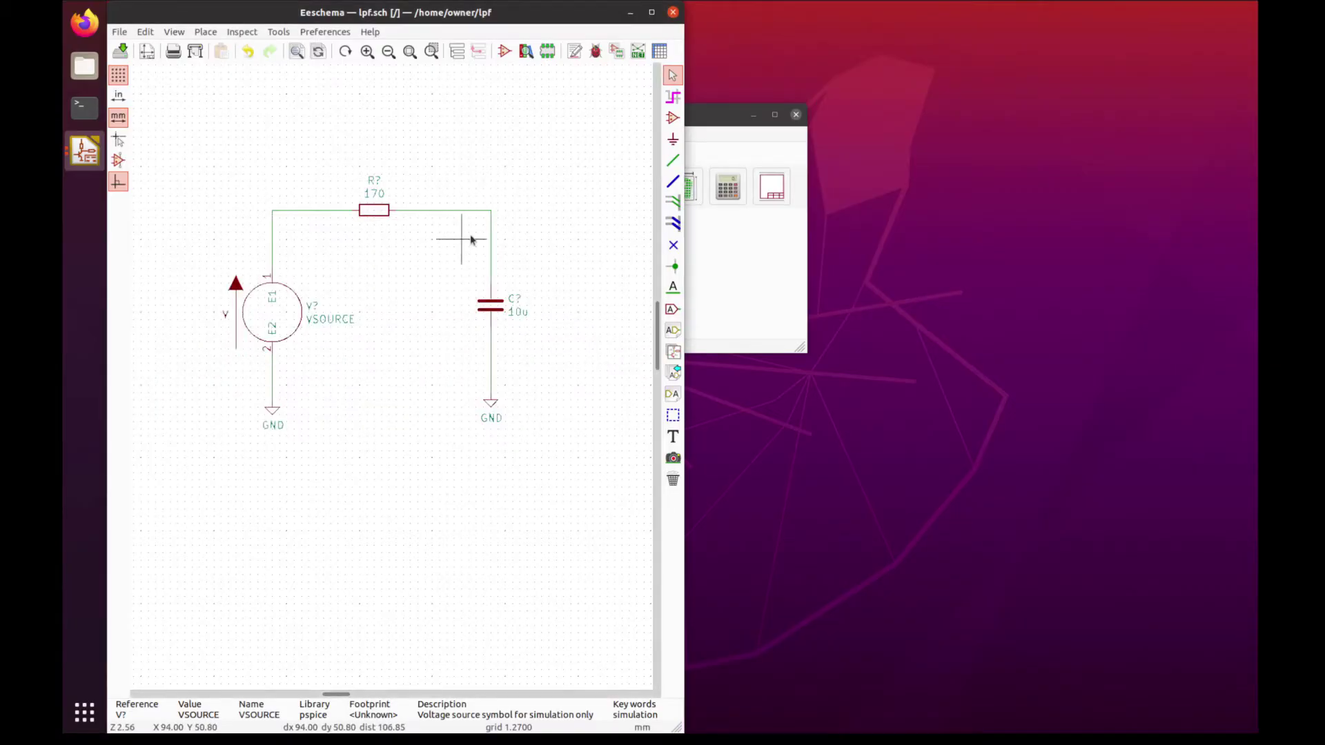
Launch the Spice Simulator and set an AC sweep of 10 points starting at 1
{"action": "left_click", "coordinate": [279, 33]}
{"action": "left_click", "coordinate": [297, 221]}
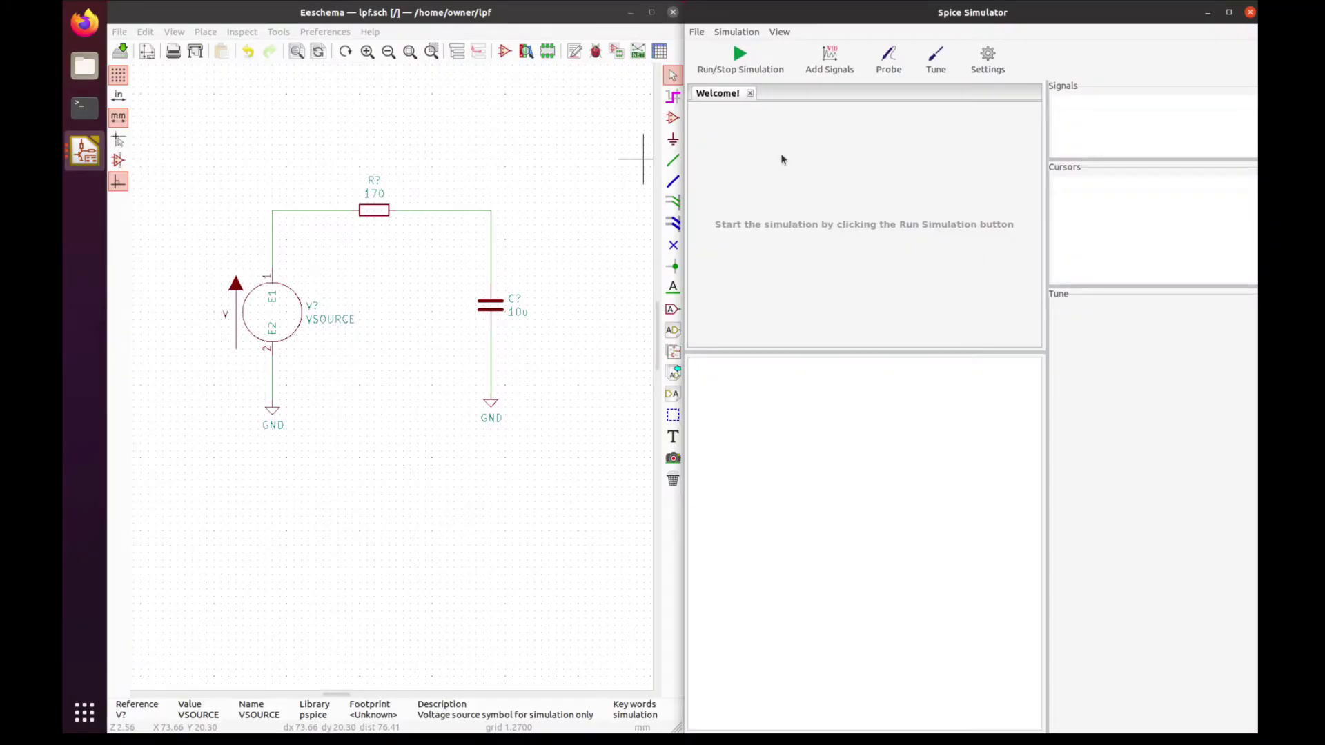
{"action": "left_click", "coordinate": [987, 60]}
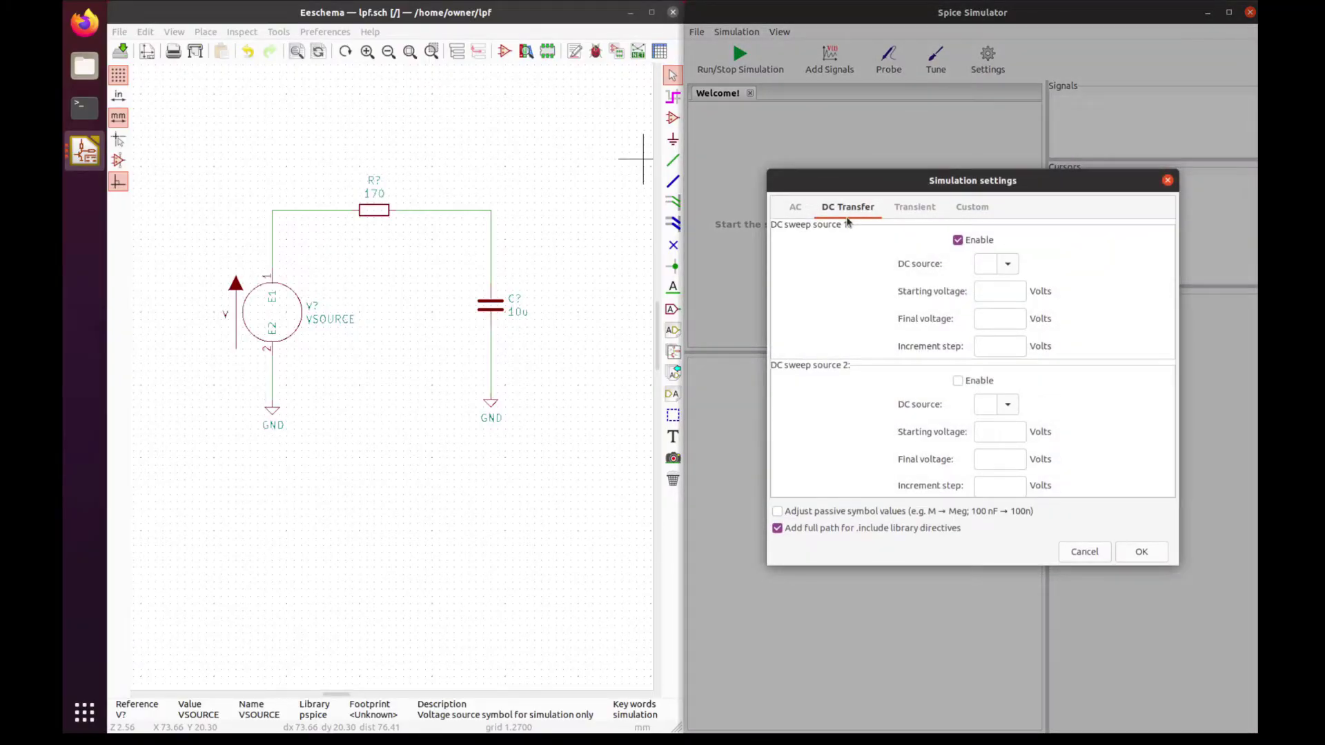
{"action": "left_click", "coordinate": [796, 207]}
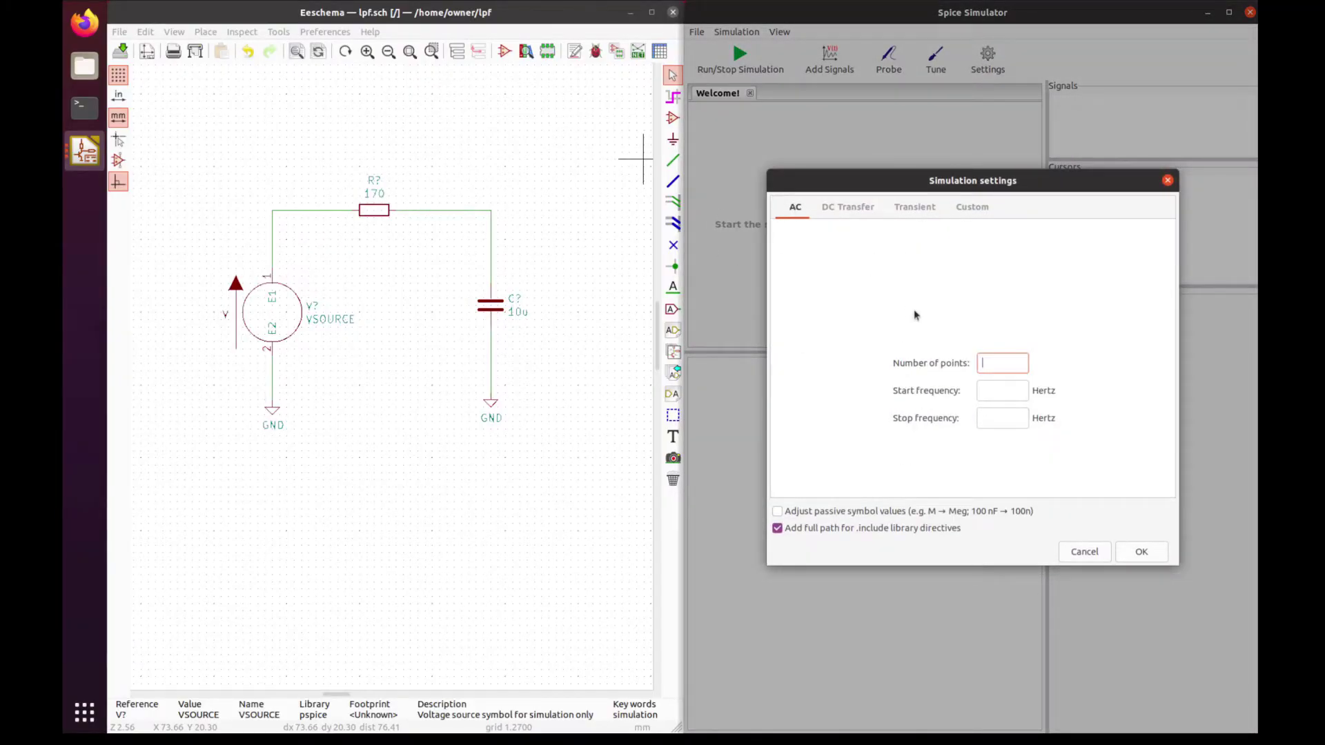
{"action": "type", "text": "10"}
{"action": "key", "text": "Tab"}
{"action": "type", "text": "1"}
{"action": "key", "text": "Tab"}
{"action": "left_click", "coordinate": [1145, 552]}
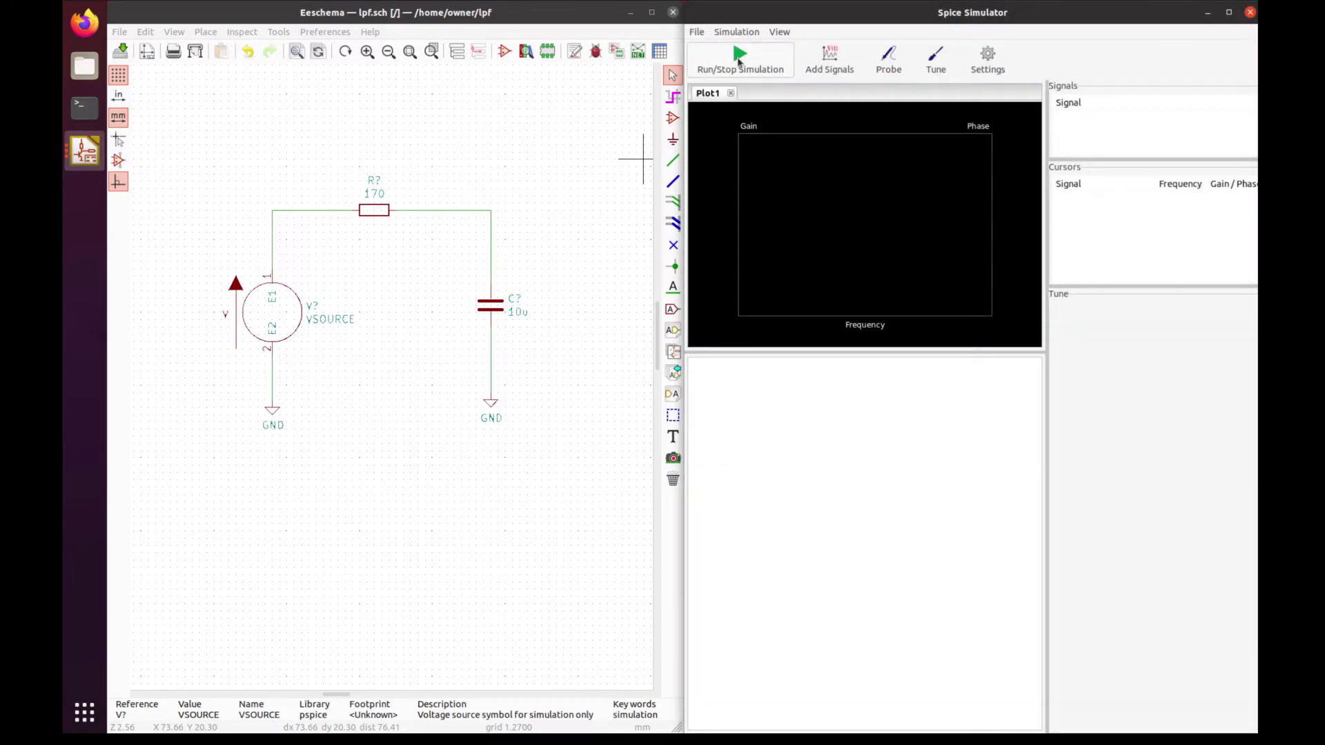
Run the AC analysis, probe the capacitor node, and cursor the gain at -3.01 dB, 93.6 Hz
{"action": "left_click", "coordinate": [738, 58]}
{"action": "left_click", "coordinate": [888, 57]}
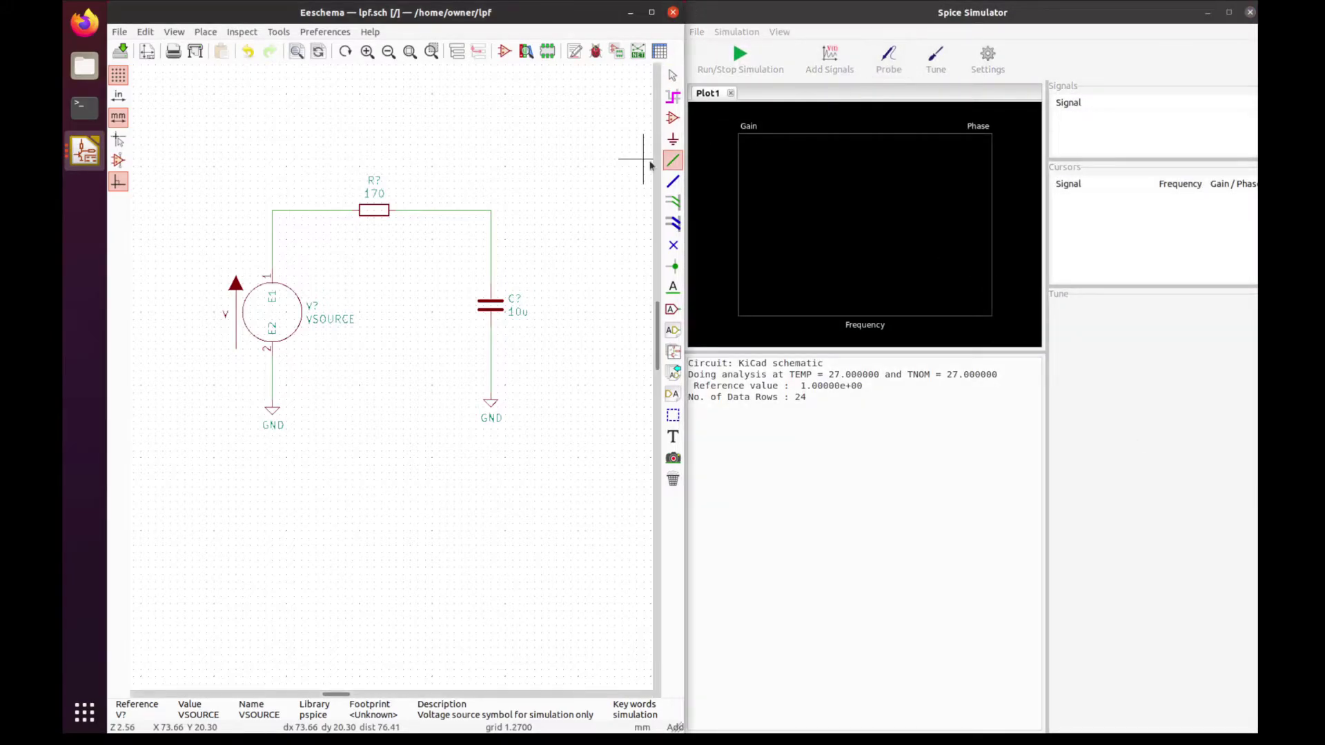
{"action": "left_click", "coordinate": [490, 219]}
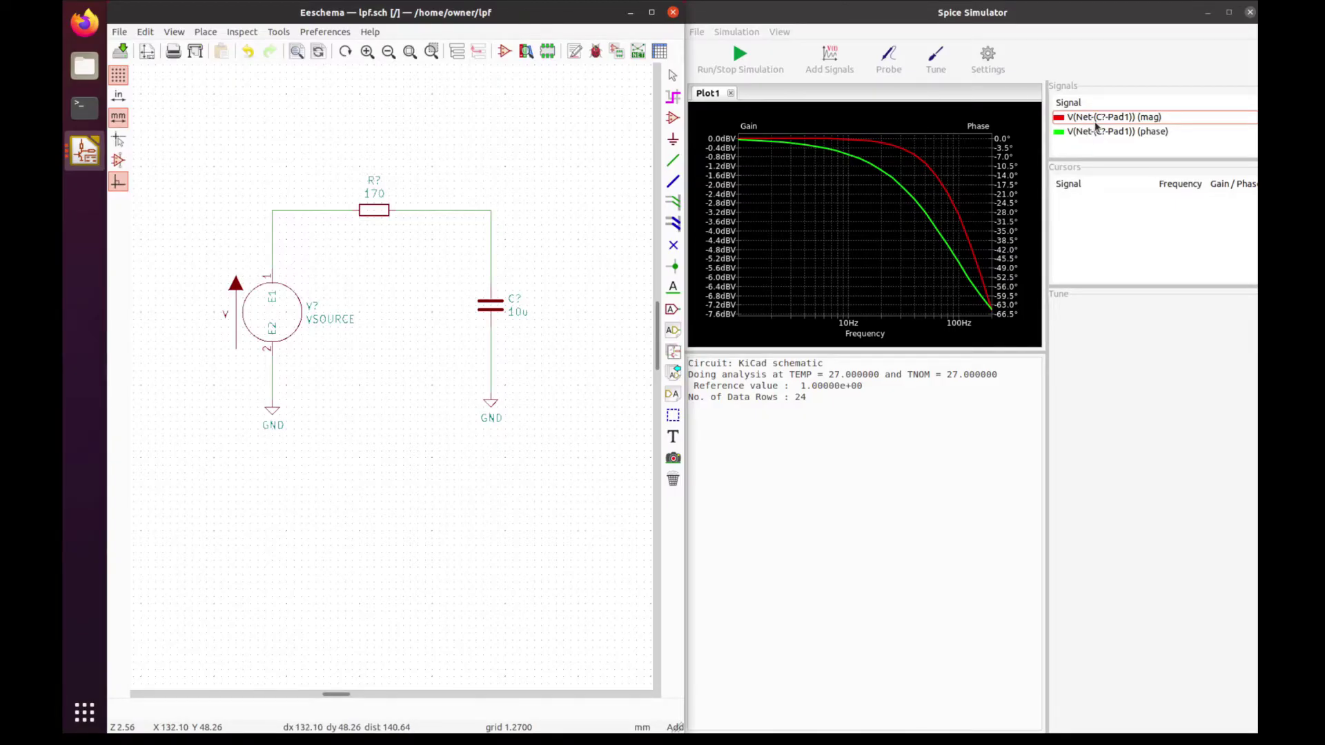
{"action": "right_click", "coordinate": [1096, 118]}
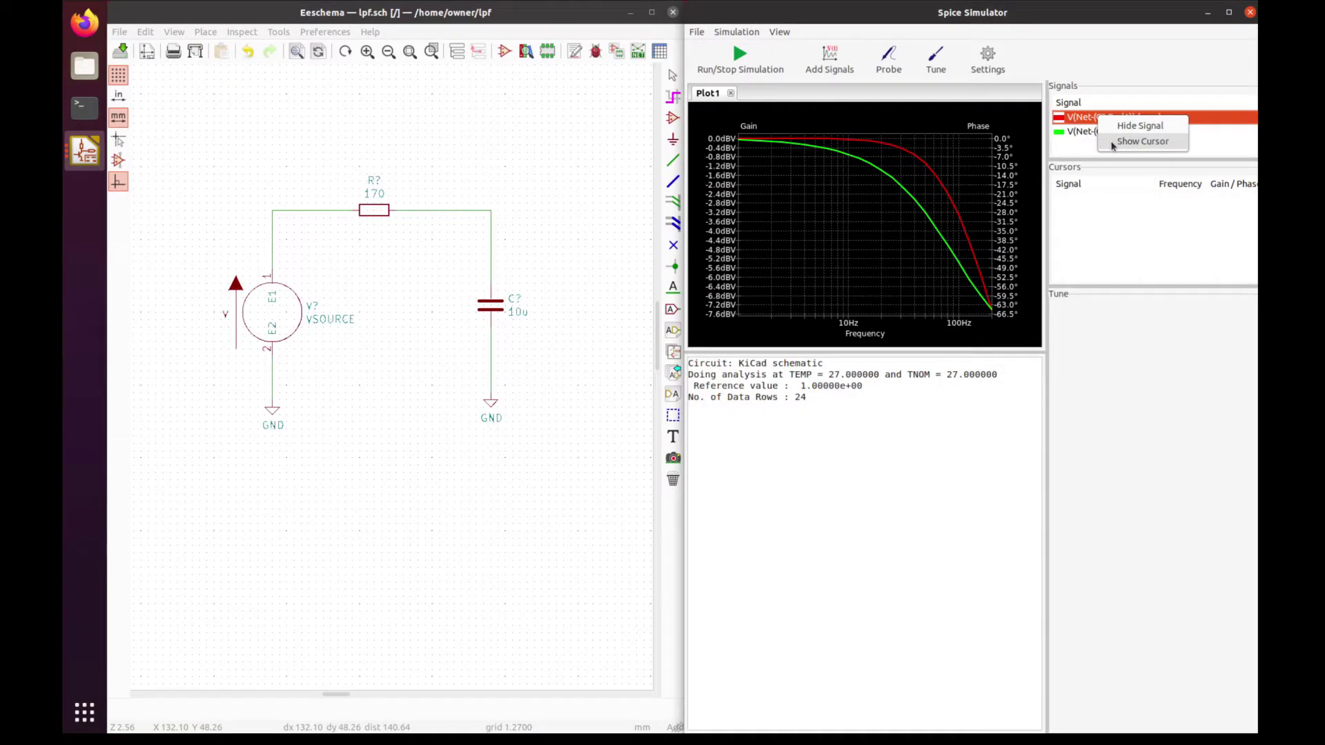
{"action": "left_click", "coordinate": [1112, 143]}
{"action": "left_click_drag", "start_coordinate": [865, 167], "coordinate": [954, 222]}
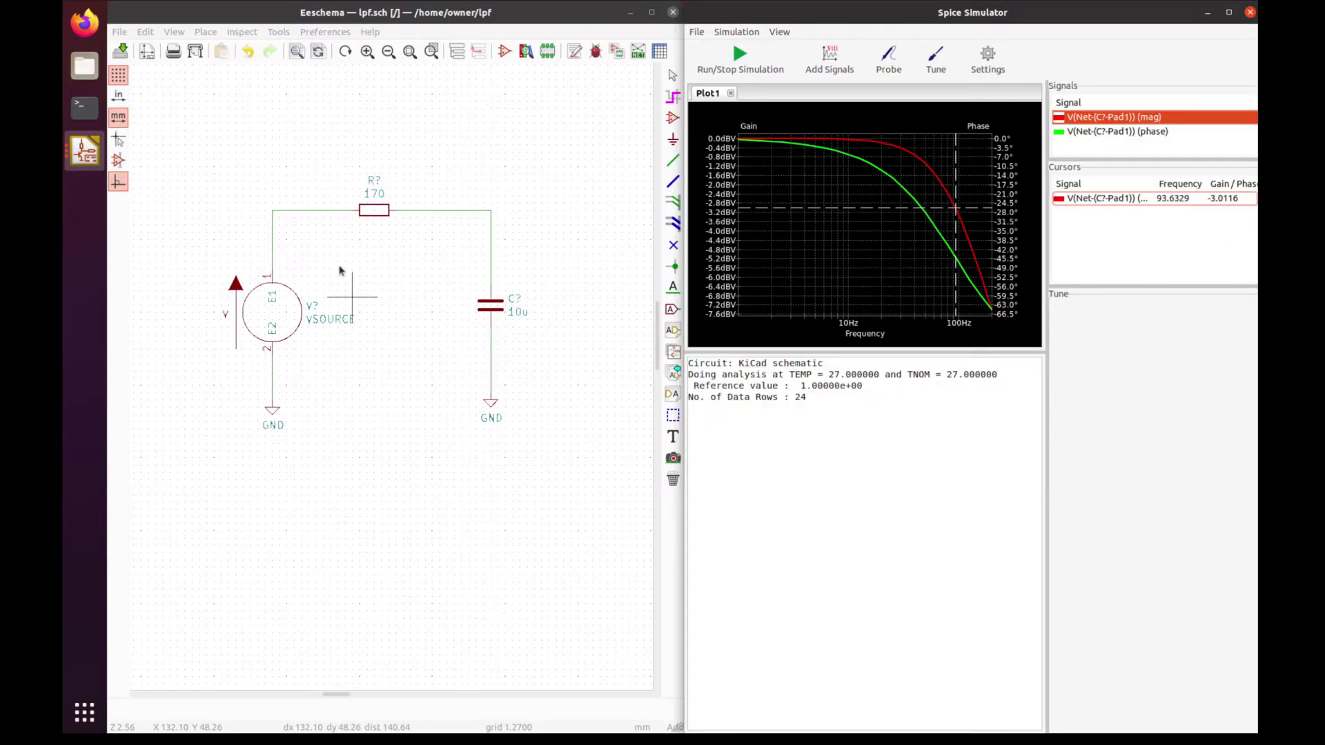
Set the transient analysis to a 10u time step and 100m final time
{"action": "left_click", "coordinate": [987, 59]}
{"action": "left_click", "coordinate": [913, 209]}
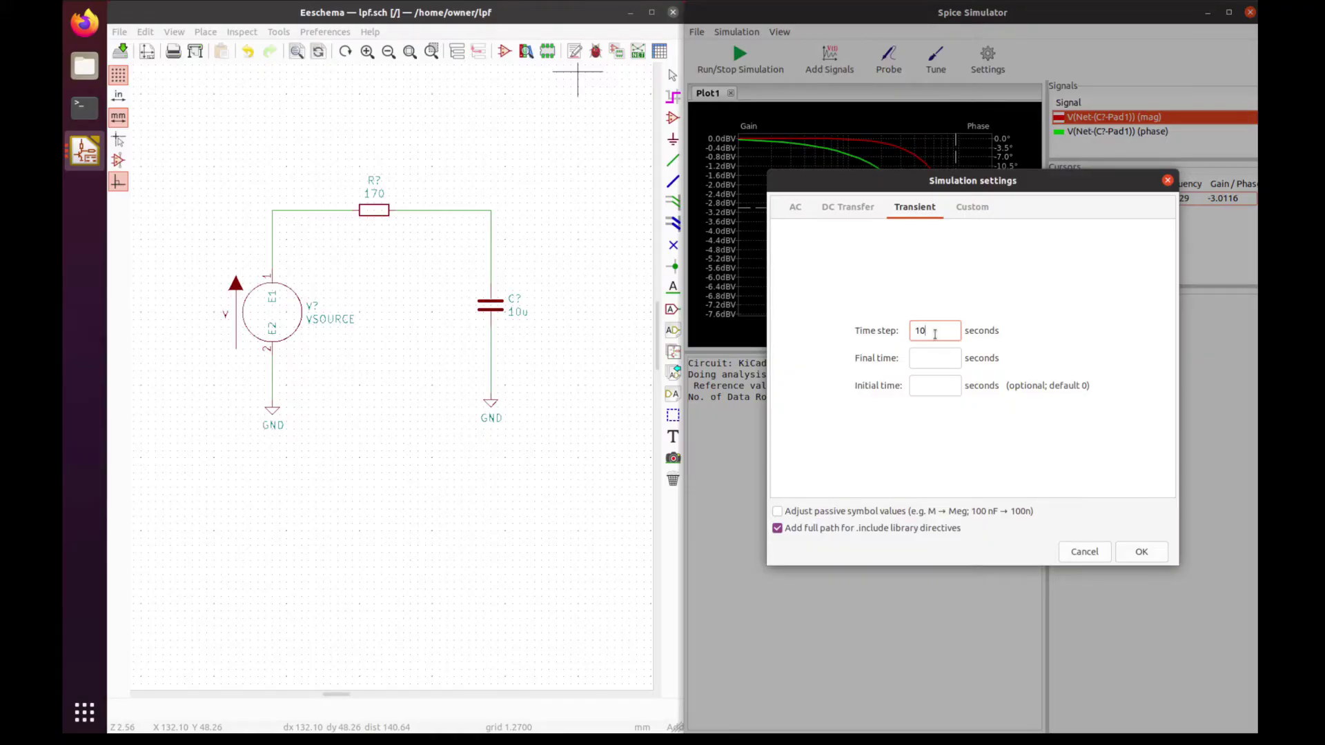
{"action": "left_click", "coordinate": [935, 334]}
{"action": "type", "text": "10u"}
{"action": "key", "text": "Tab"}
{"action": "key", "text": "Tab"}
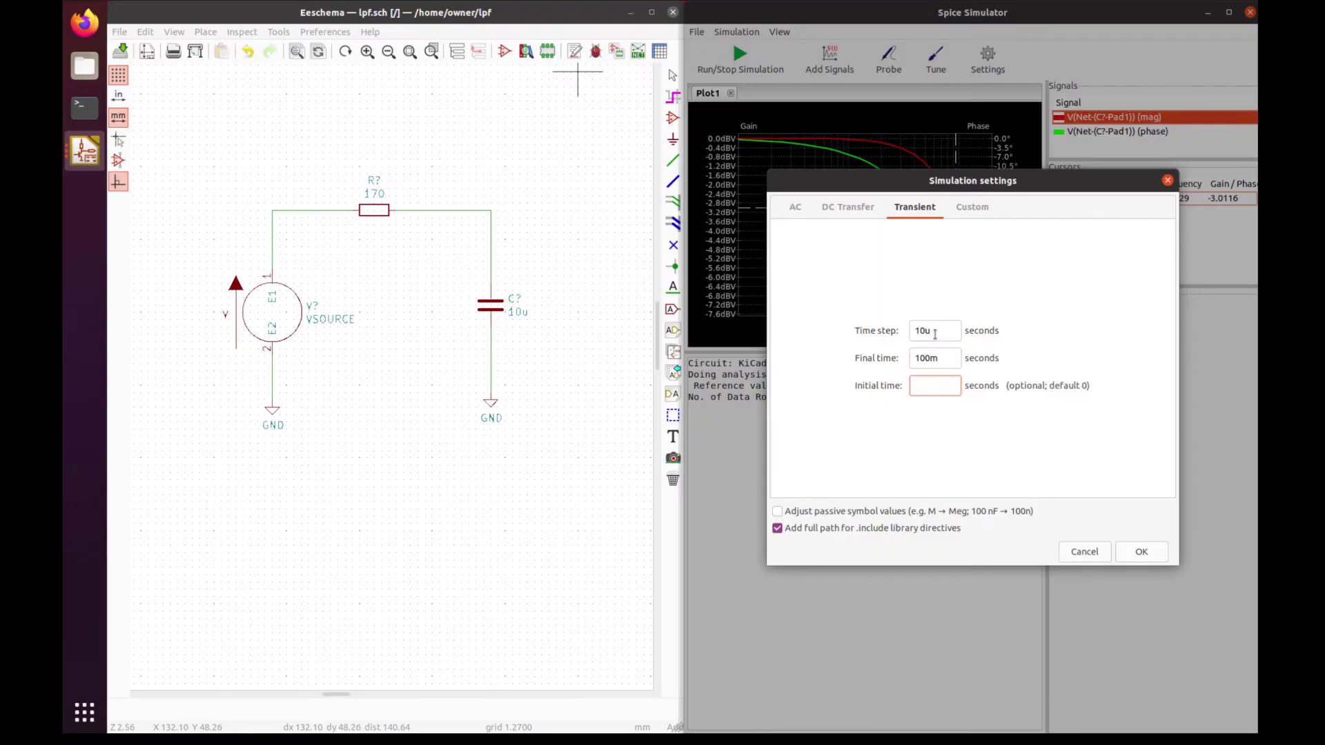
{"action": "left_click", "coordinate": [1142, 550]}
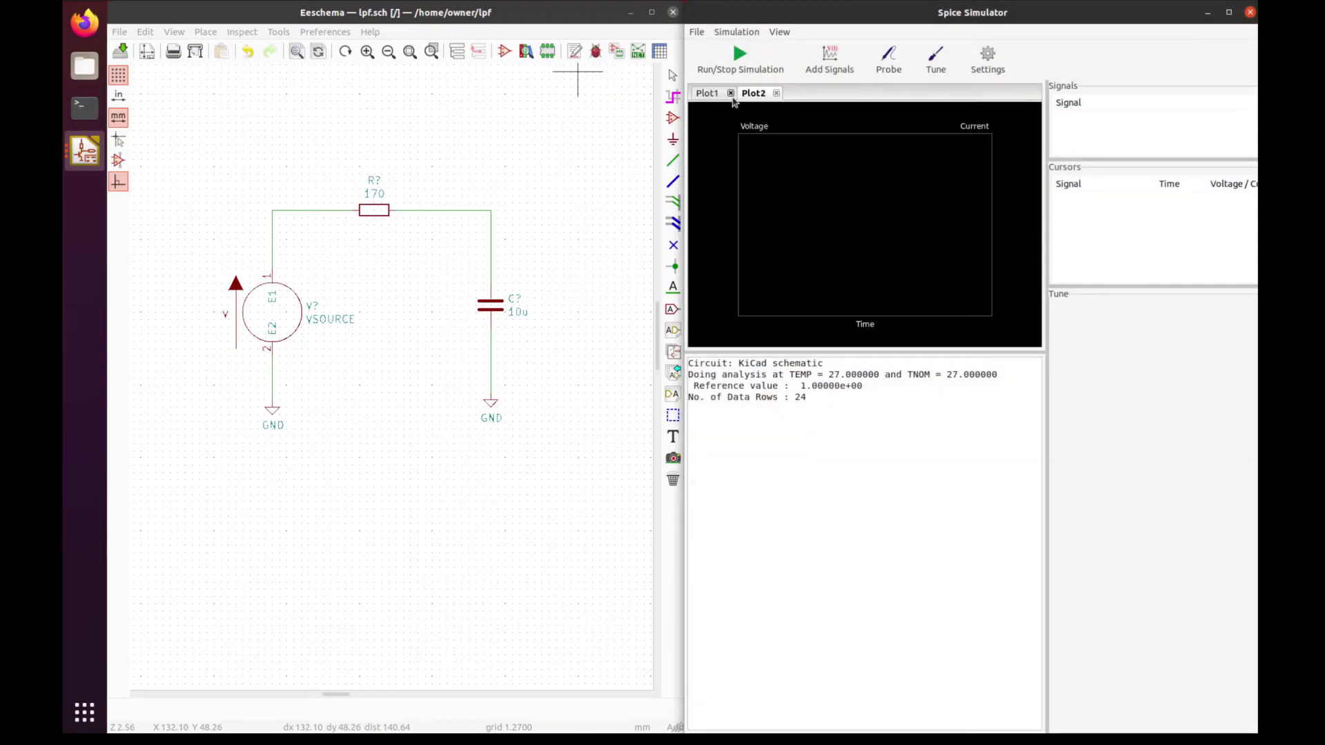
Run the transient simulation and plot V(Net-(C?-Pad1)) and V(Net-(R?-Pad2))
{"action": "left_click", "coordinate": [739, 59]}
{"action": "left_click", "coordinate": [888, 59]}
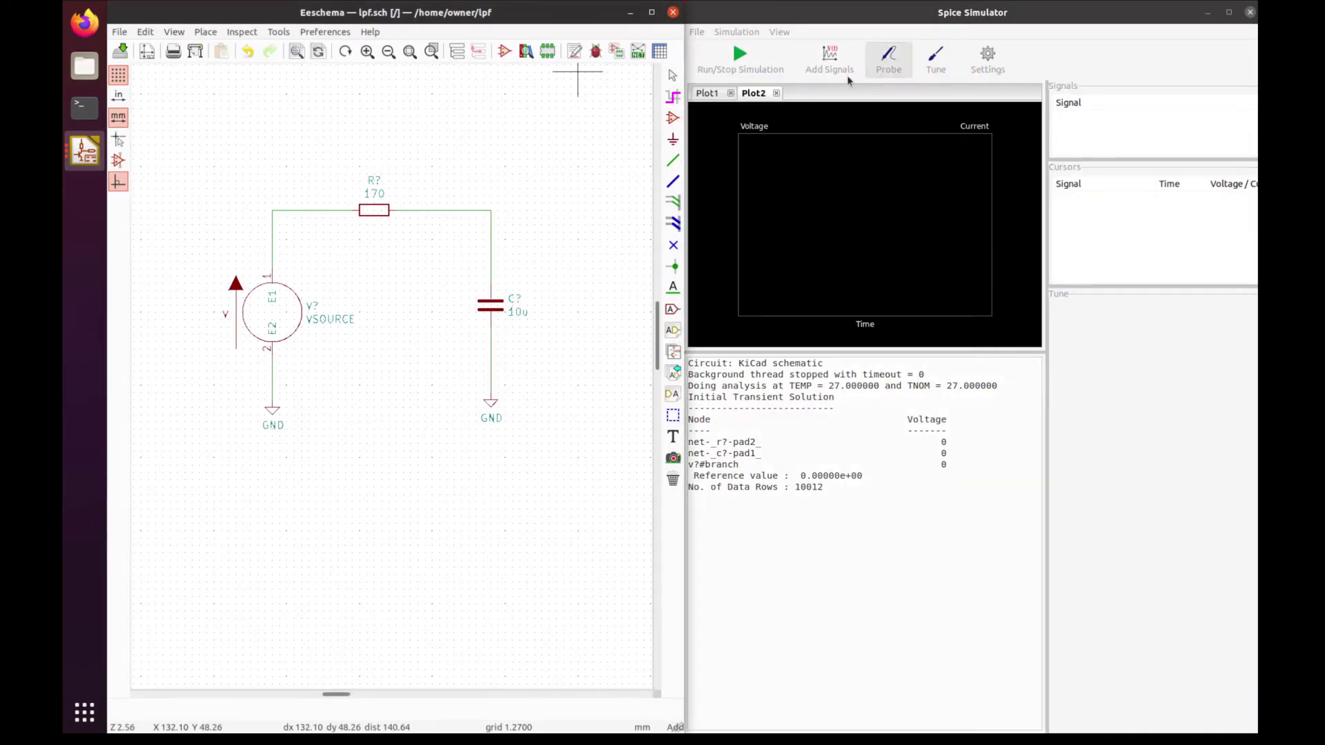
{"action": "left_click", "coordinate": [491, 234]}
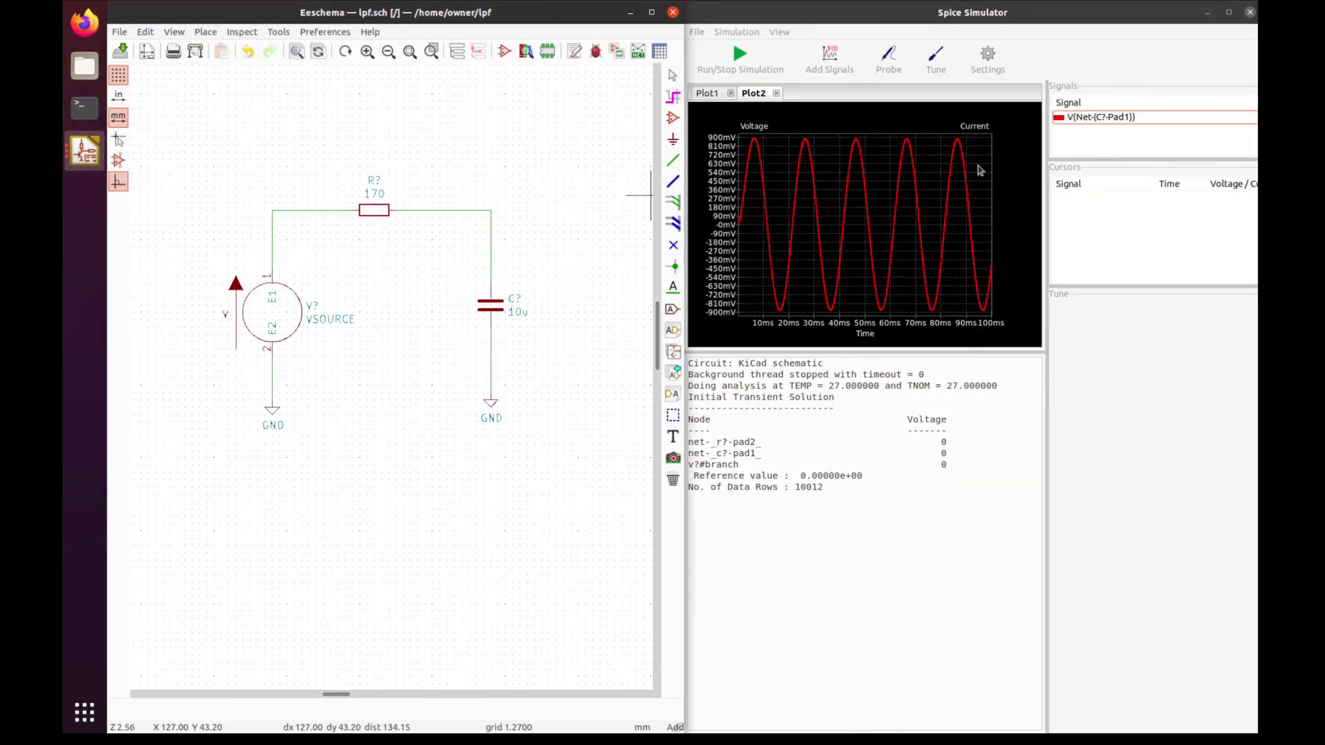
{"action": "left_click", "coordinate": [319, 210]}
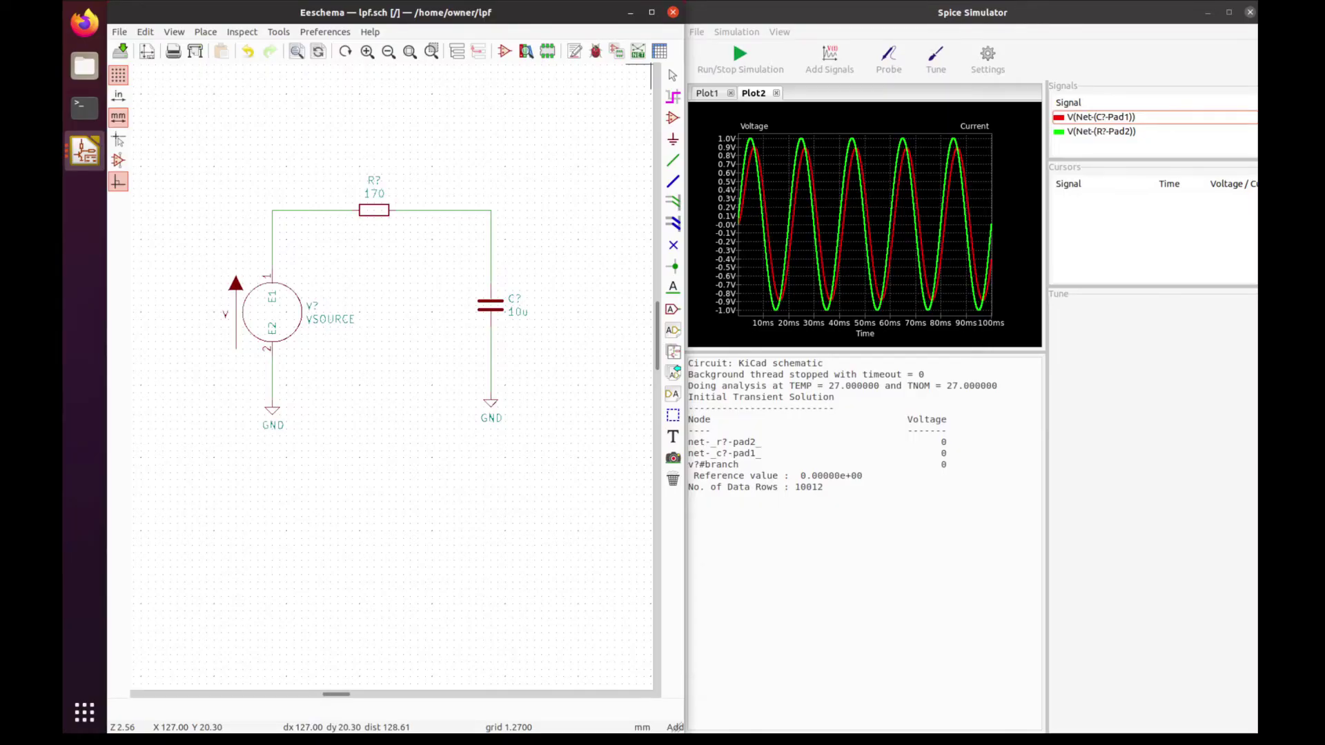
{"action": "left_click", "coordinate": [919, 29]}
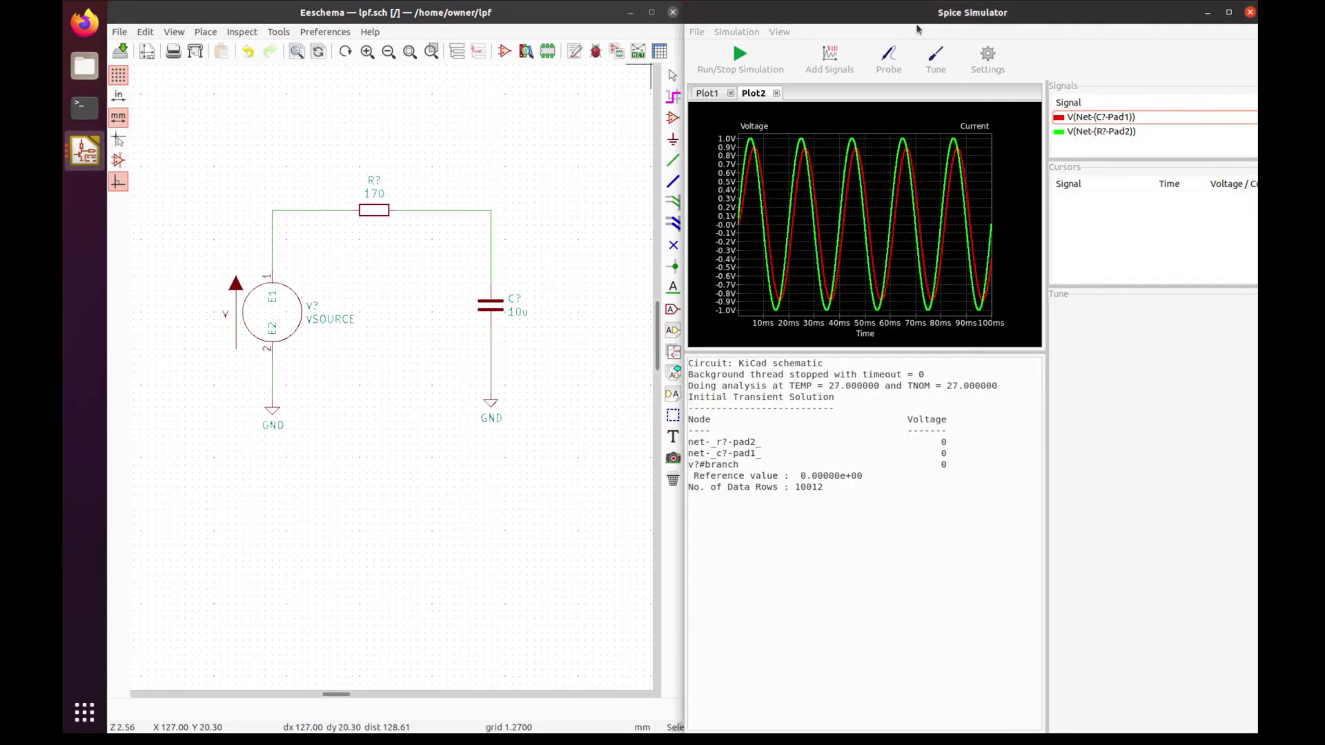
Add R? and C? to the Tune panel and raise them to 235.45 and 15.2u
{"action": "left_click", "coordinate": [577, 94]}
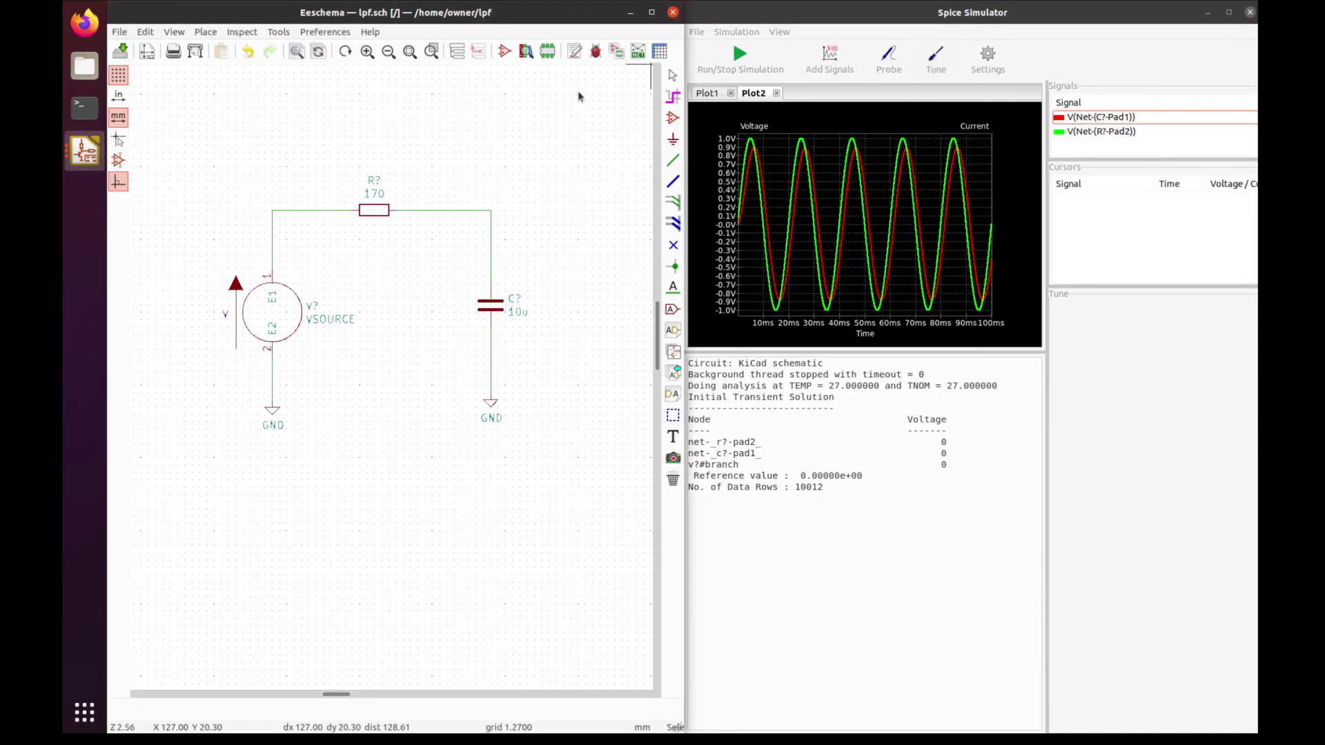
{"action": "left_click", "coordinate": [379, 211]}
{"action": "left_click", "coordinate": [491, 305]}
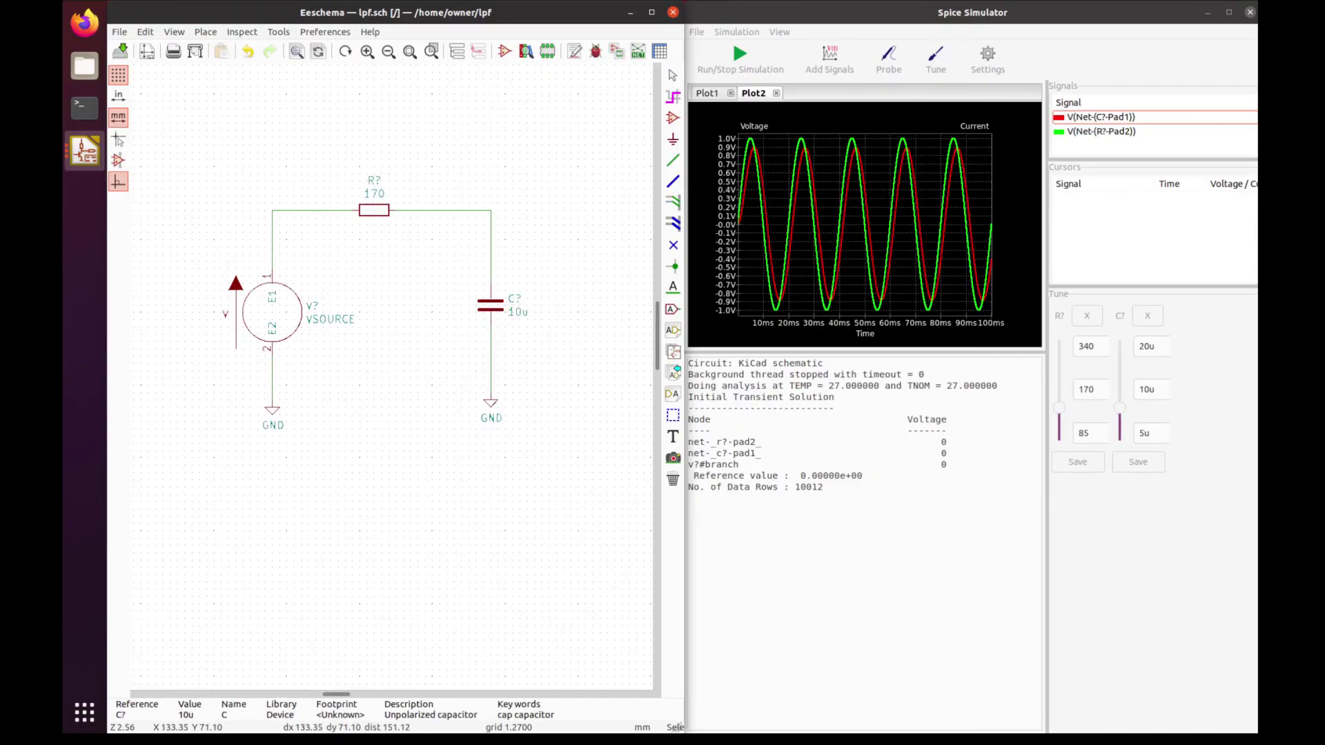
{"action": "left_click", "coordinate": [1132, 528]}
{"action": "mouse_move", "coordinate": [1059, 408]}
{"action": "left_mouse_down"}
{"action": "mouse_move", "coordinate": [1058, 383]}
{"action": "mouse_move", "coordinate": [1119, 388]}
{"action": "mouse_move", "coordinate": [1119, 373]}
{"action": "left_mouse_up"}
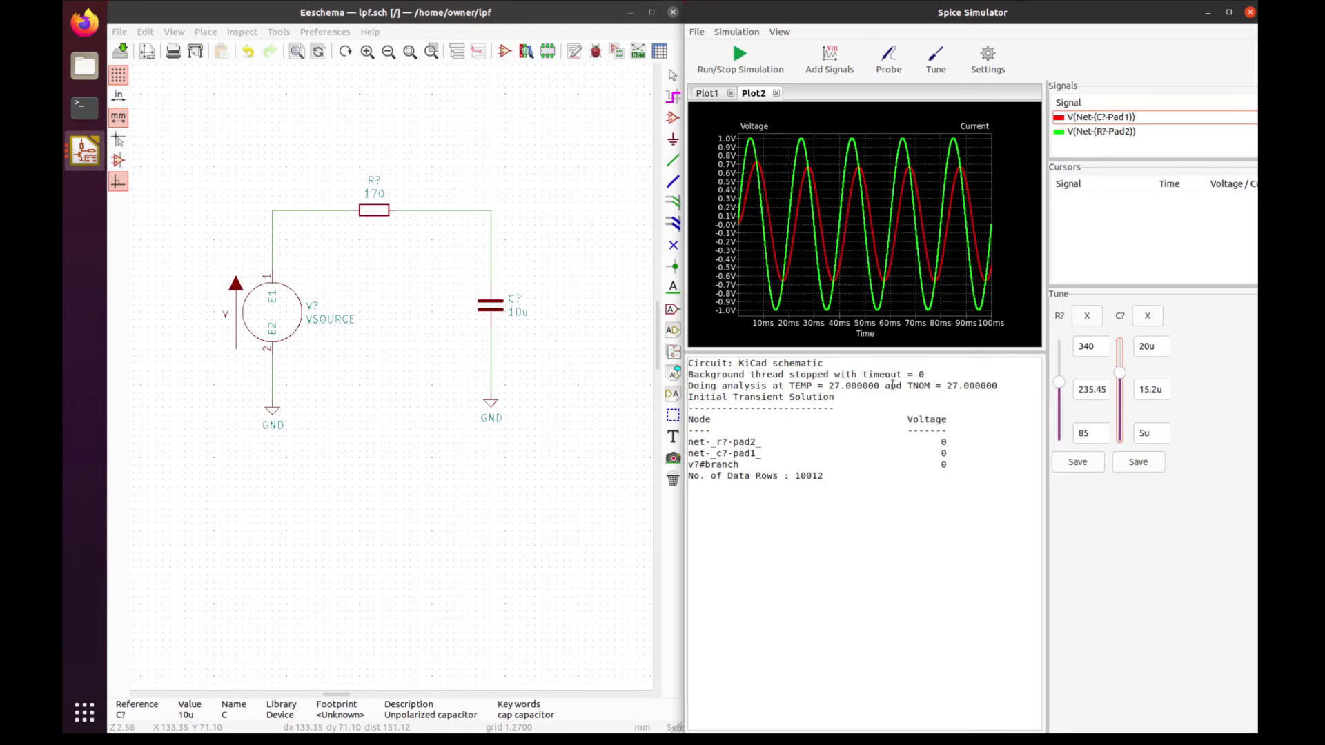
{"action": "left_click", "coordinate": [927, 75]}
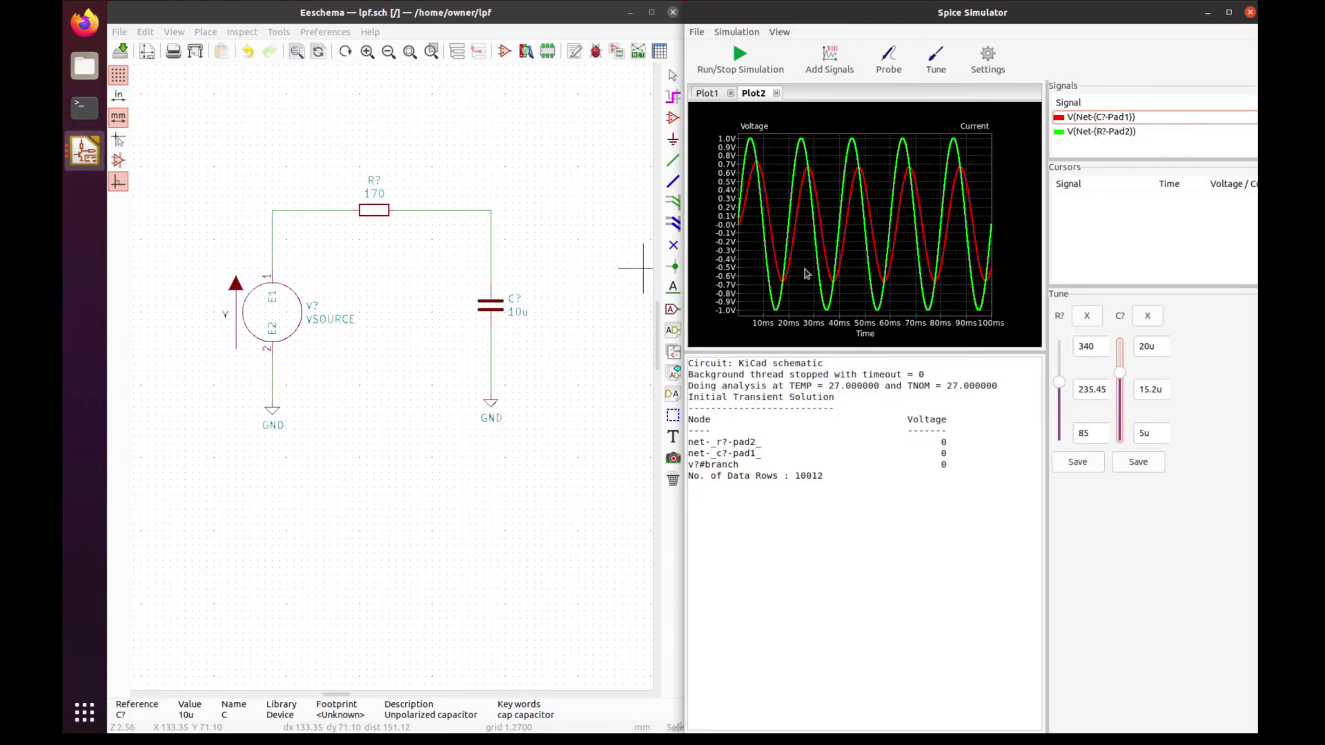